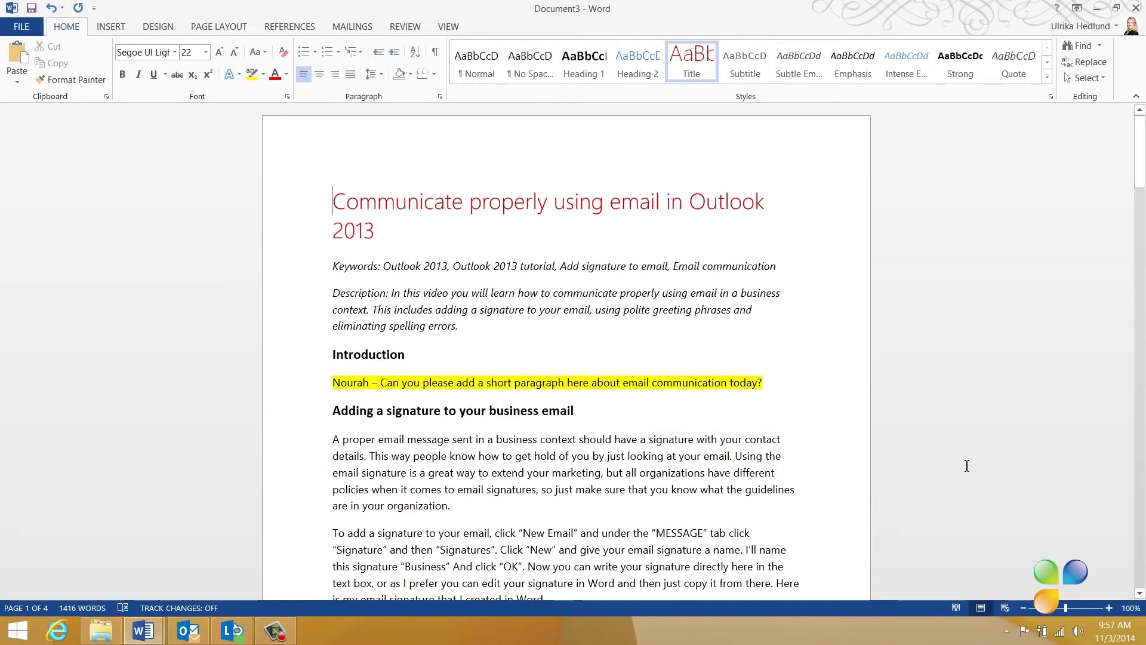
# Step: Save the draft to the OneDrive for Business Video scripts folder as 'Communicate properly using email in Outlook 2013'
pyautogui.scroll(-3, 967, 465)
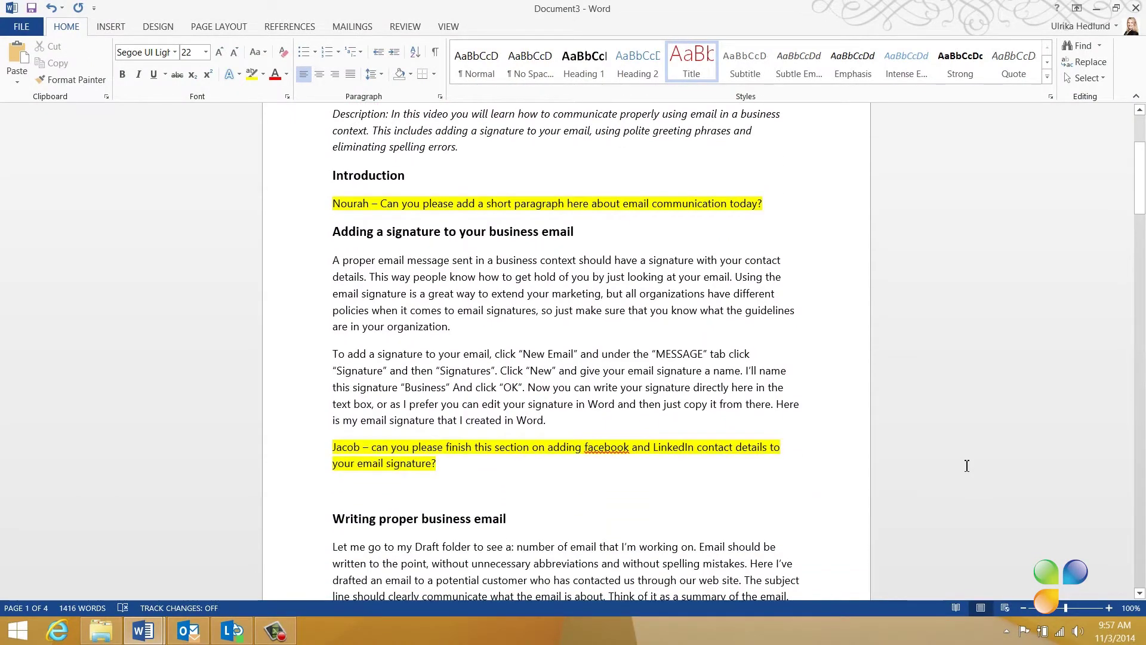
pyautogui.scroll(3, 967, 465)
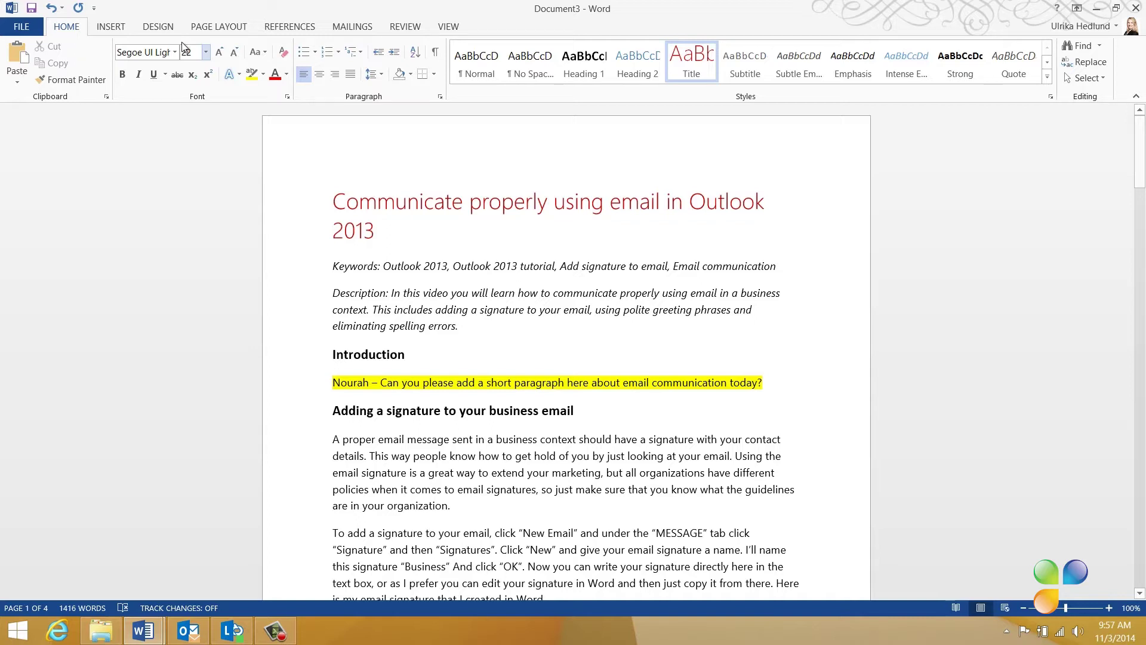
pyautogui.click(24, 27)
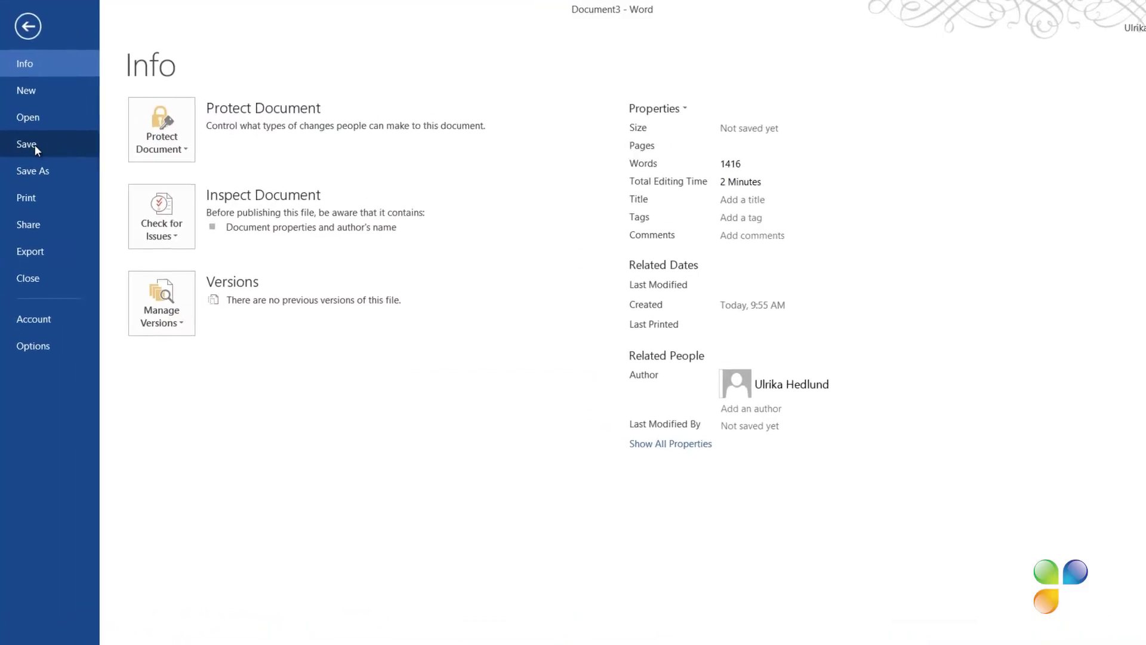
pyautogui.click(35, 145)
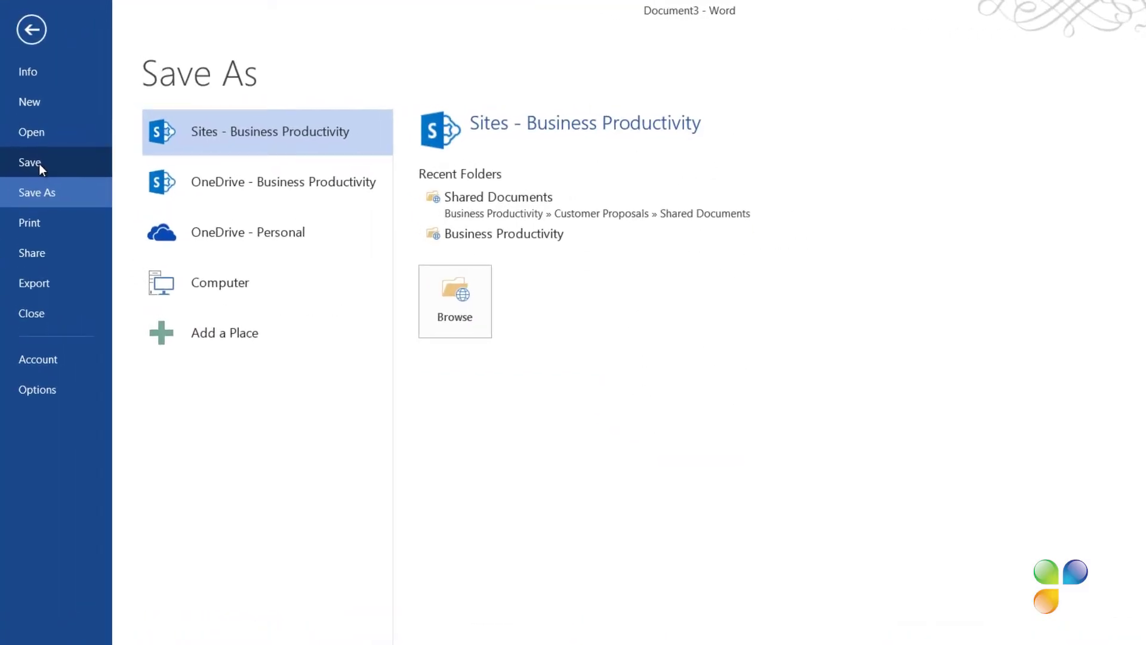
pyautogui.click(234, 181)
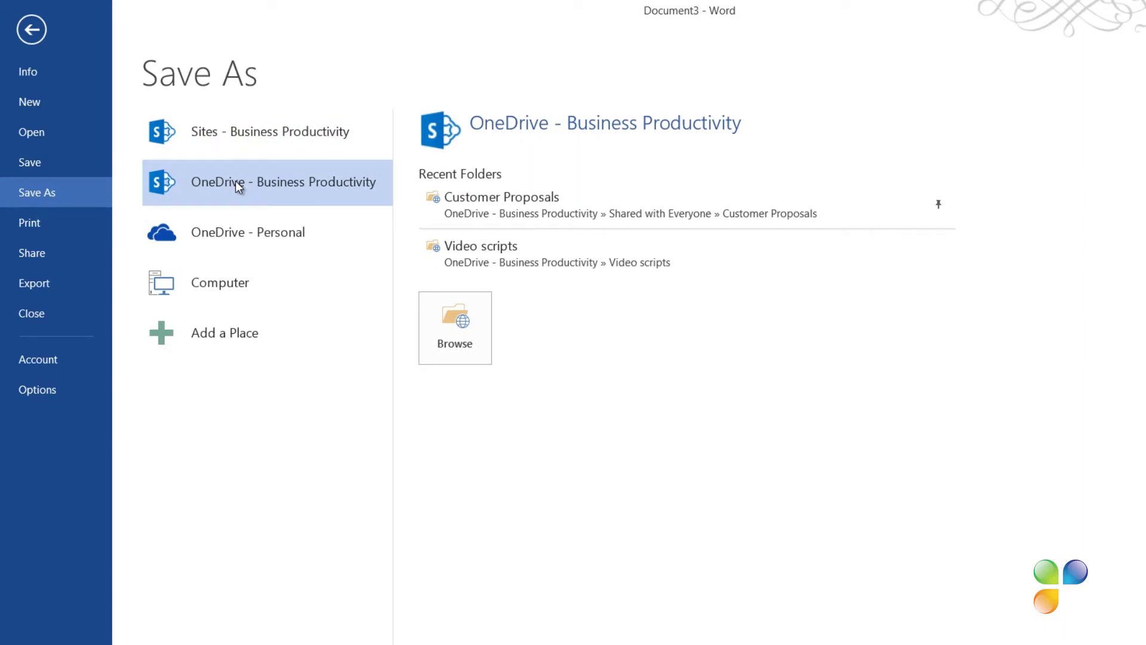
pyautogui.click(577, 261)
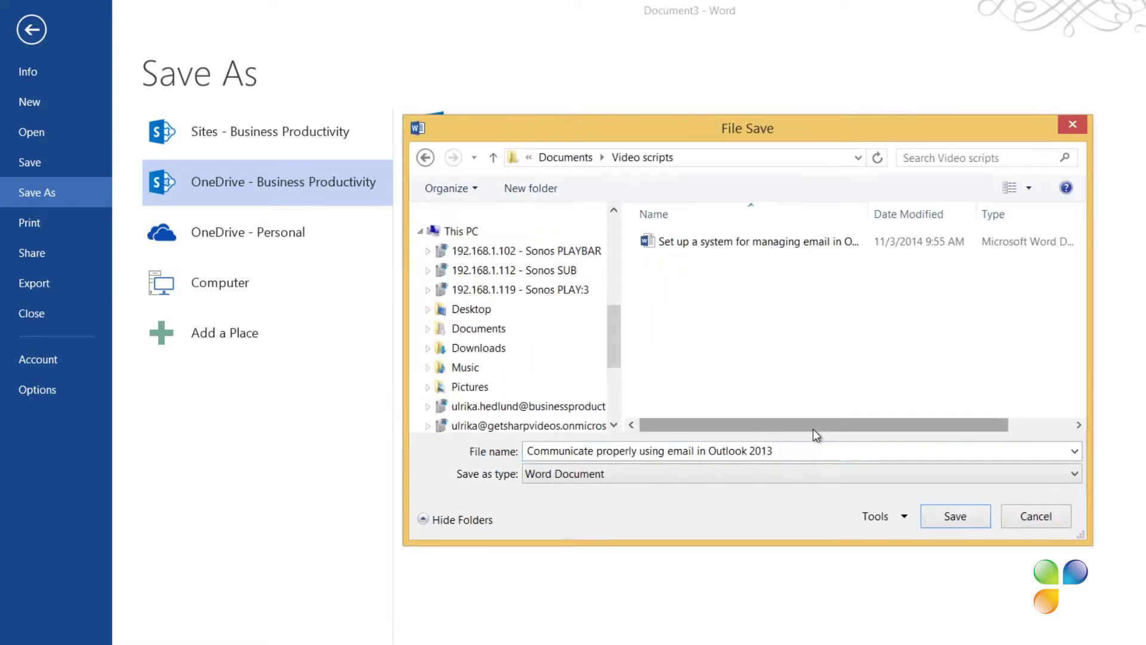
pyautogui.click(954, 516)
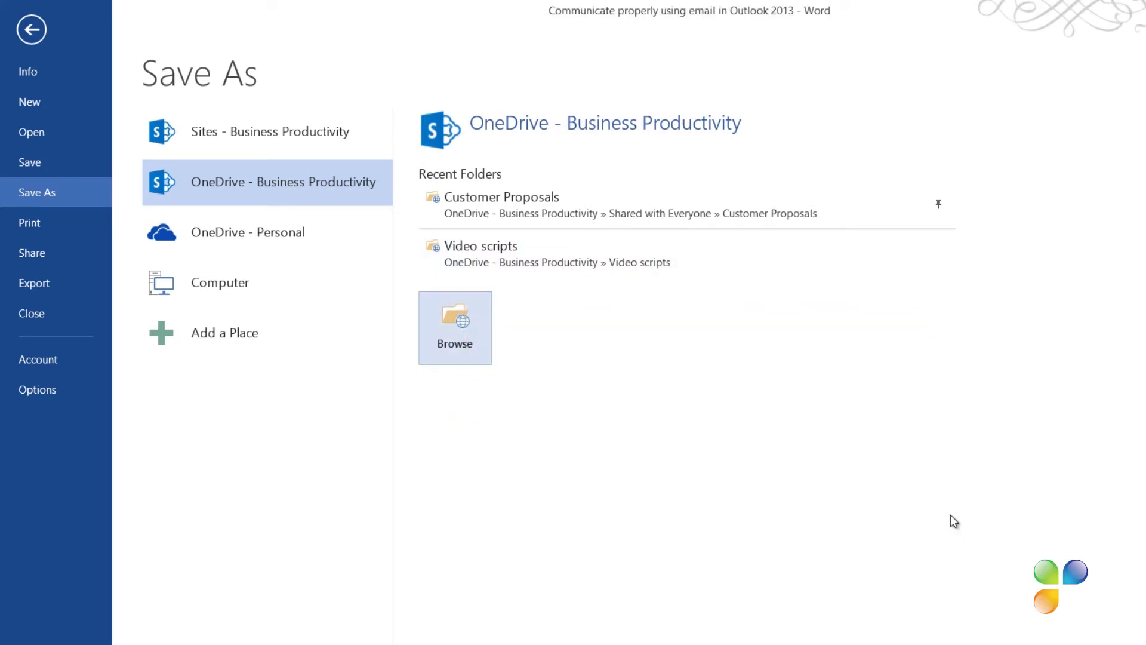
# Step: Add both colleagues as invitees on the document's Invite People sharing page
pyautogui.click(48, 255)
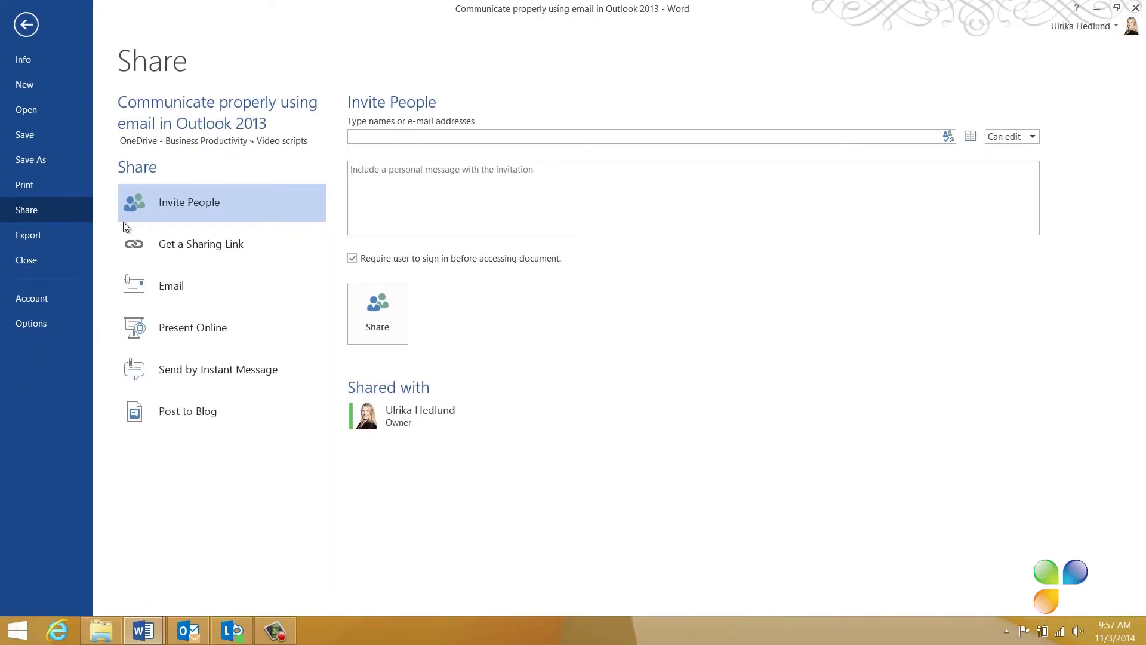
pyautogui.click(424, 138)
pyautogui.write('nou')
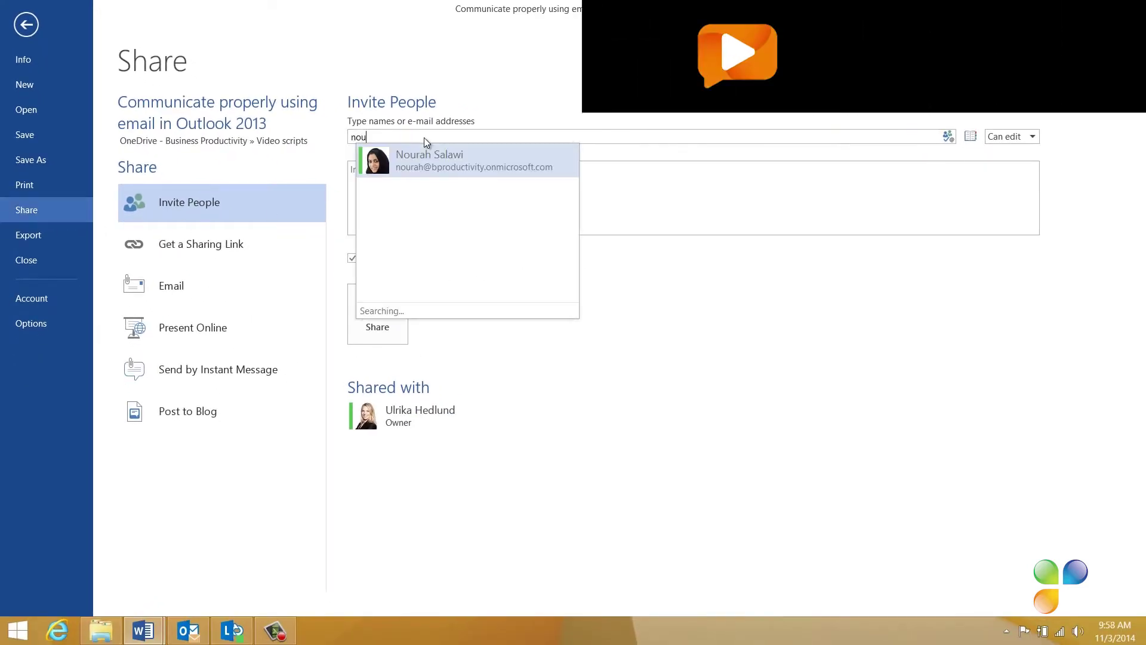
pyautogui.click(435, 155)
pyautogui.write('jaco')
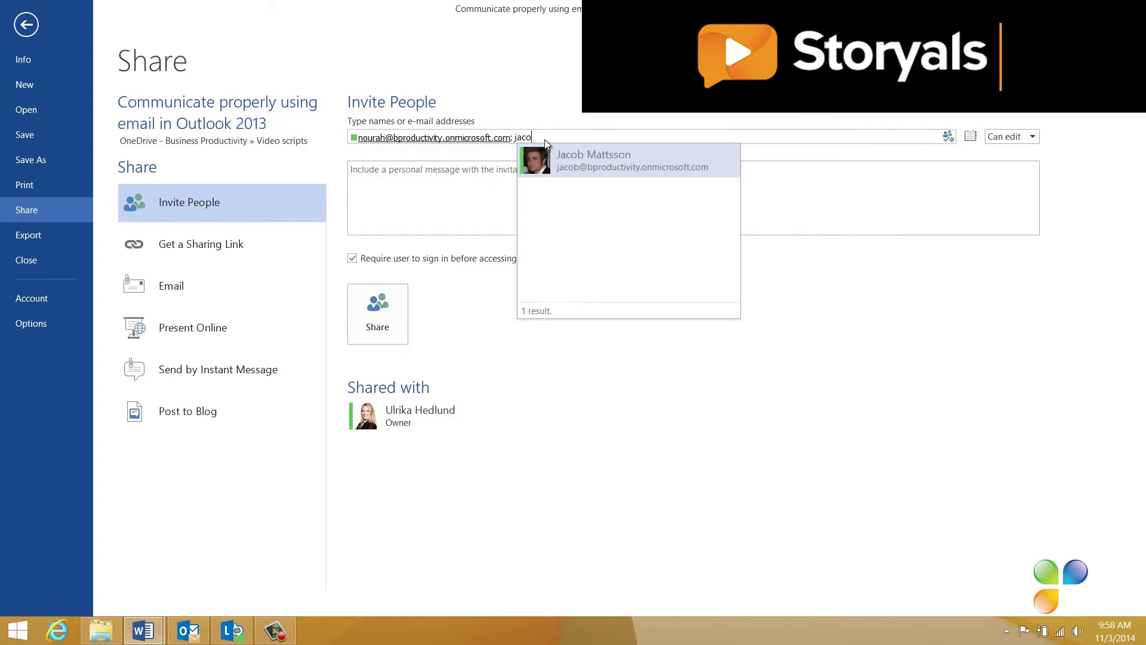
pyautogui.click(550, 144)
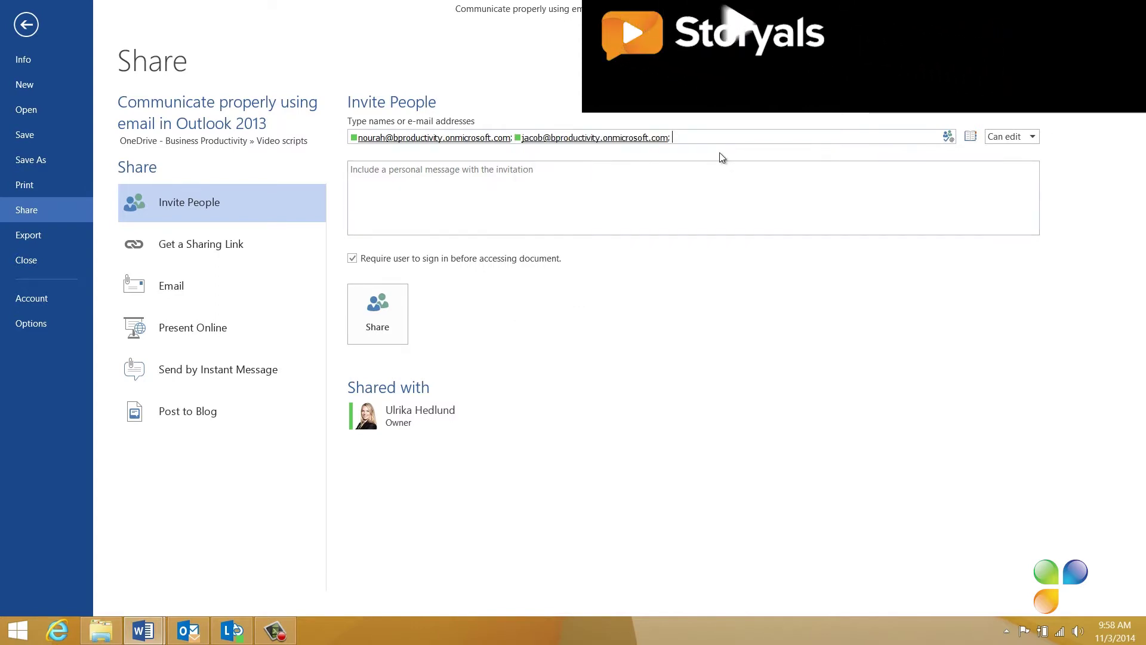
# Step: Keep Can edit permission, add the message 'Hi Guys', and send the invitation
pyautogui.click(1034, 137)
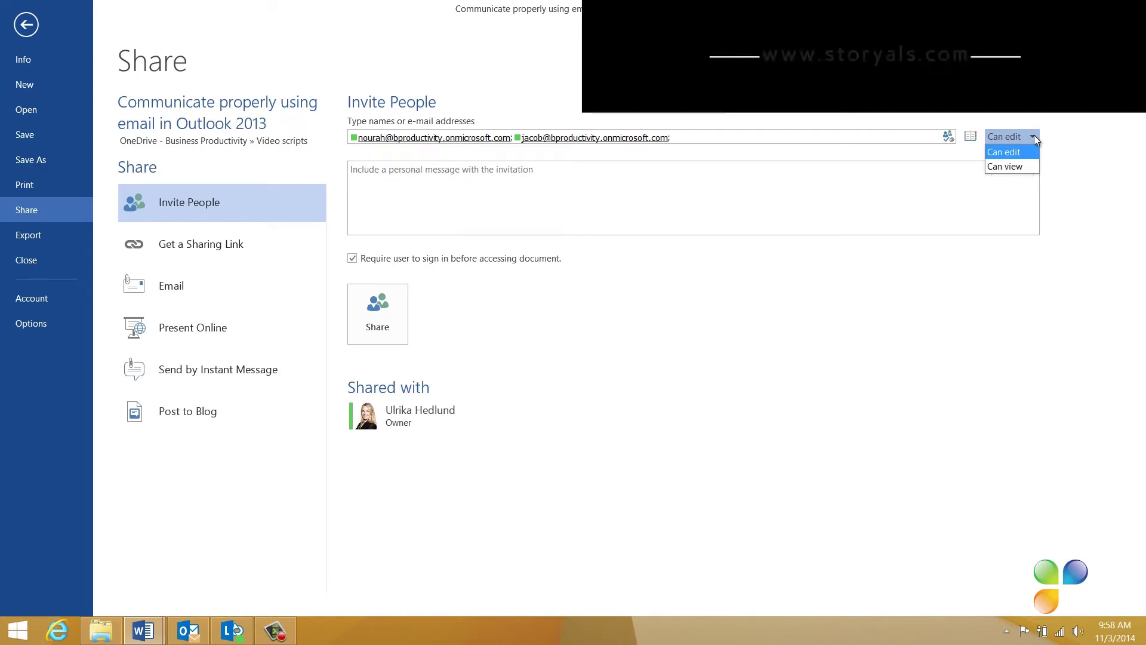
pyautogui.click(1009, 152)
pyautogui.click(579, 176)
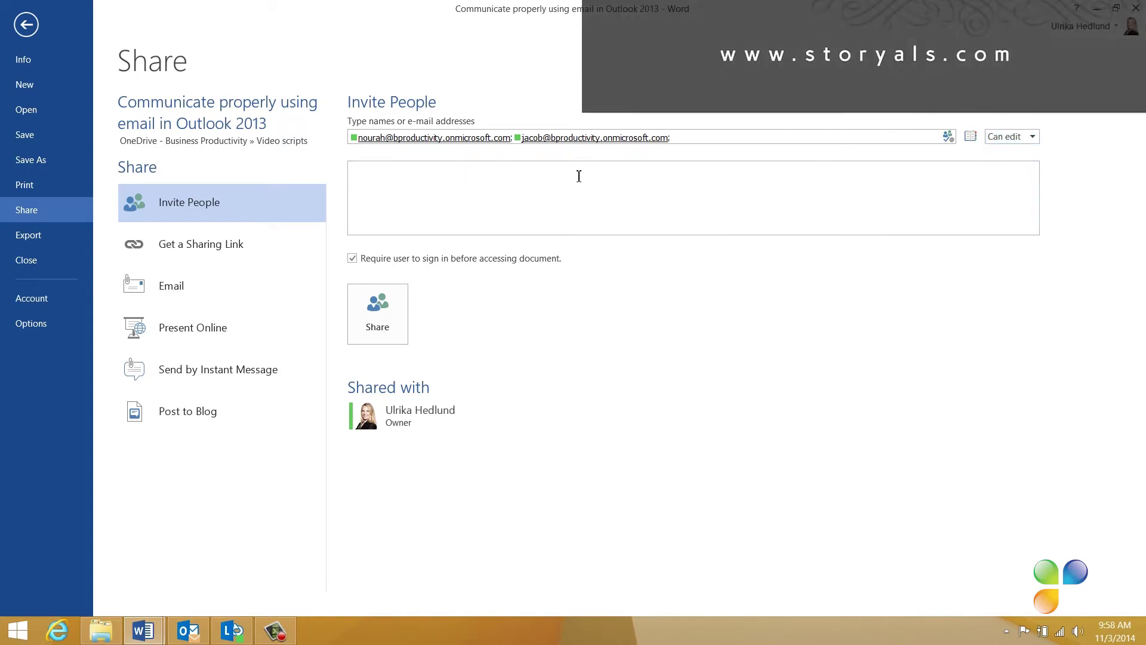
pyautogui.write('Hi Guys,')
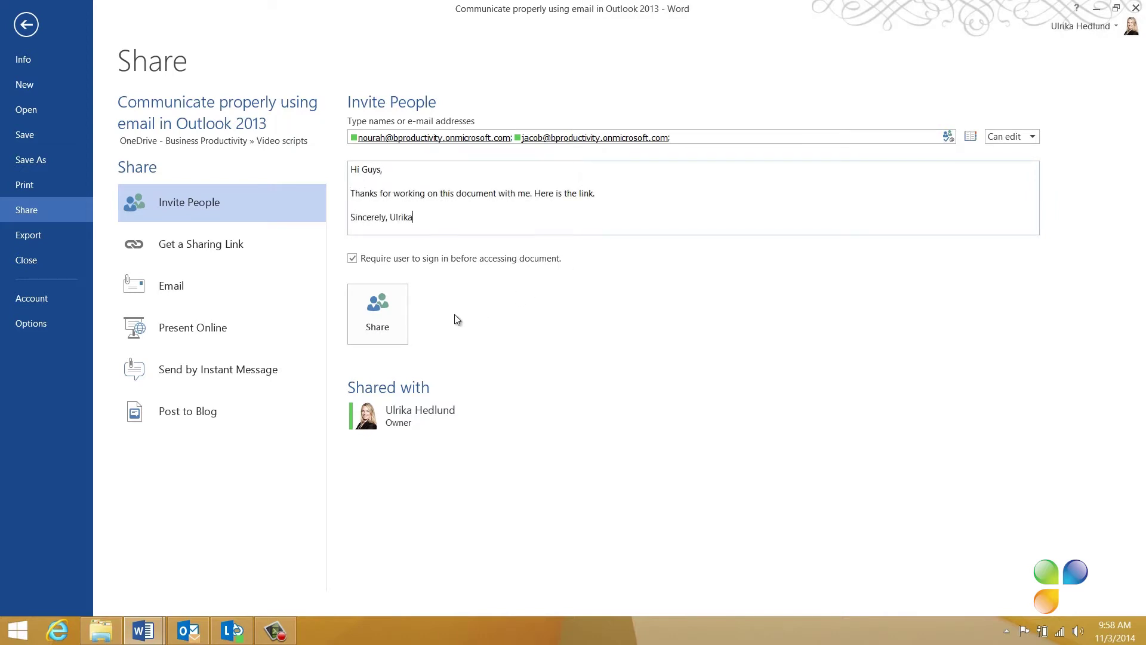
pyautogui.click(389, 317)
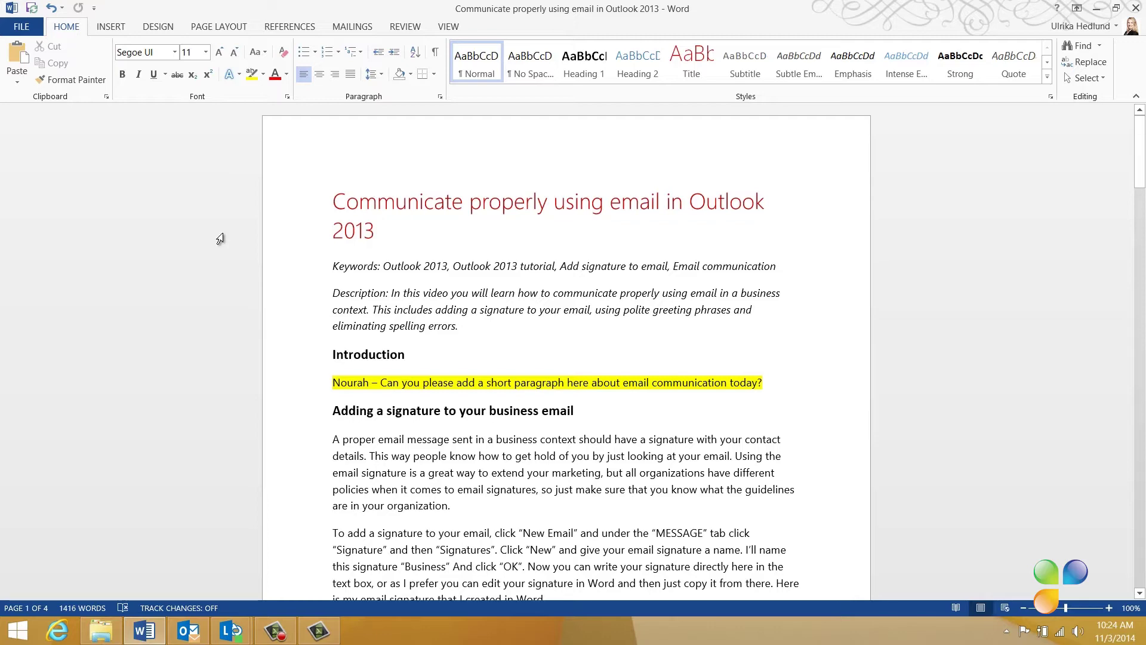
# Step: Open the document's SharePoint library and view its Versioning settings for major versions
pyautogui.click(29, 30)
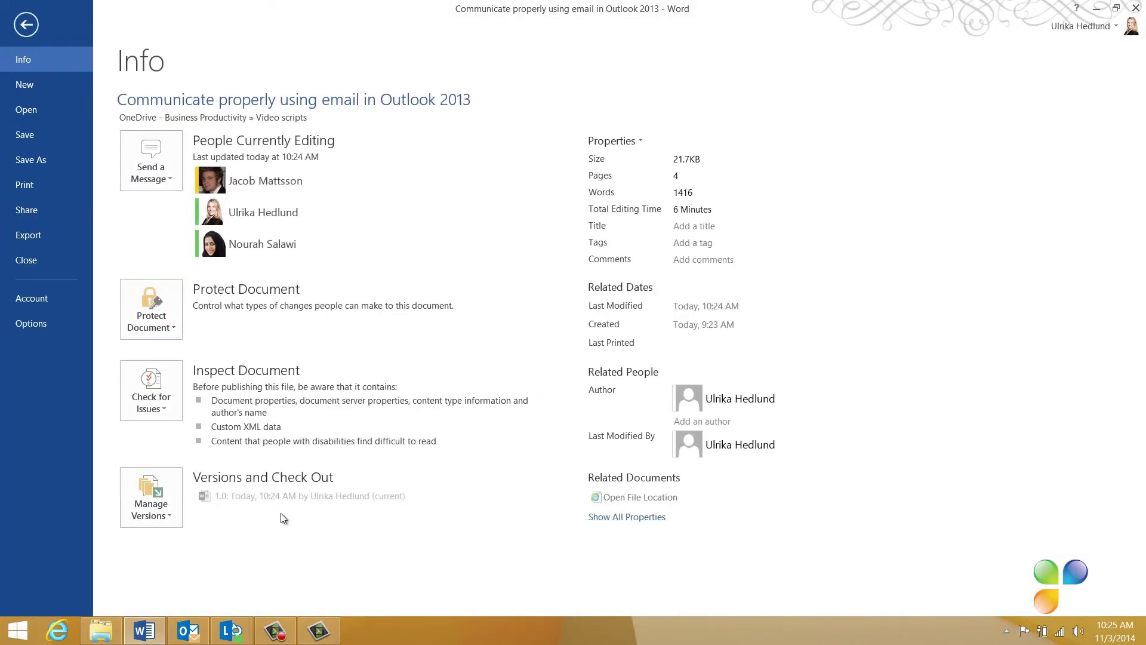
pyautogui.click(638, 499)
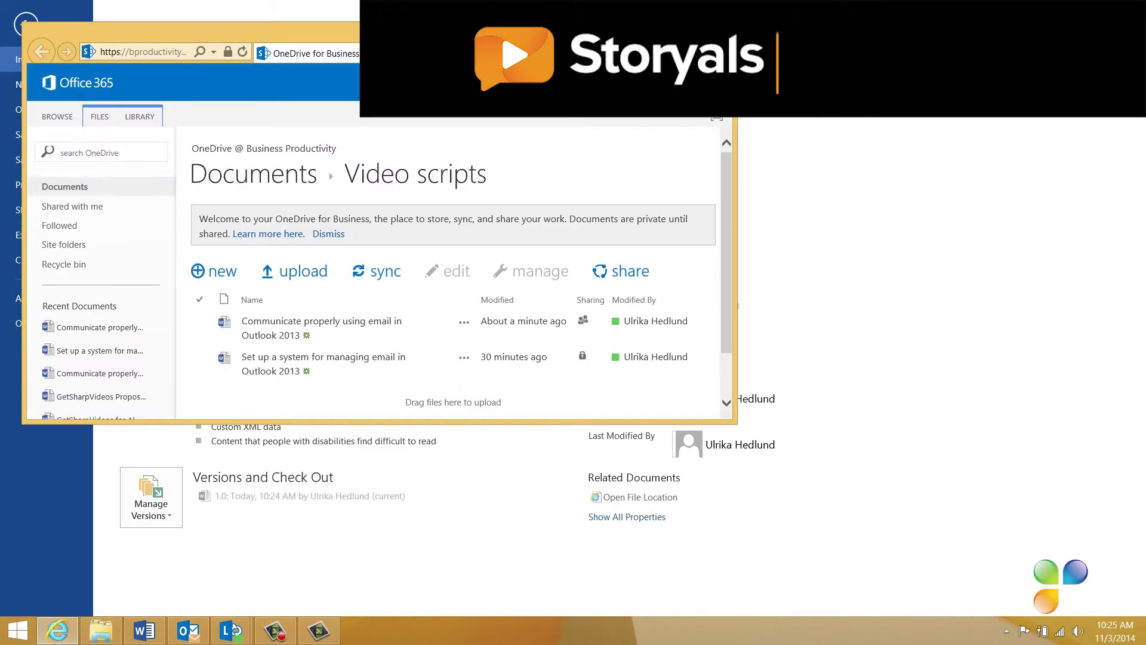
pyautogui.press('super+Up')
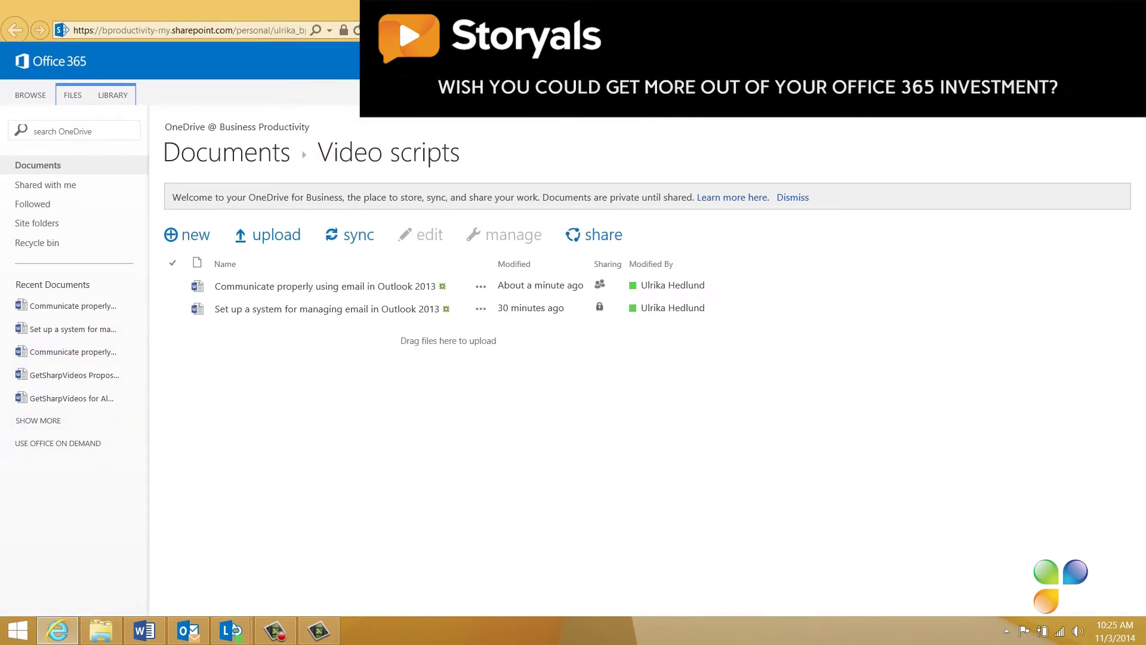
pyautogui.click(112, 99)
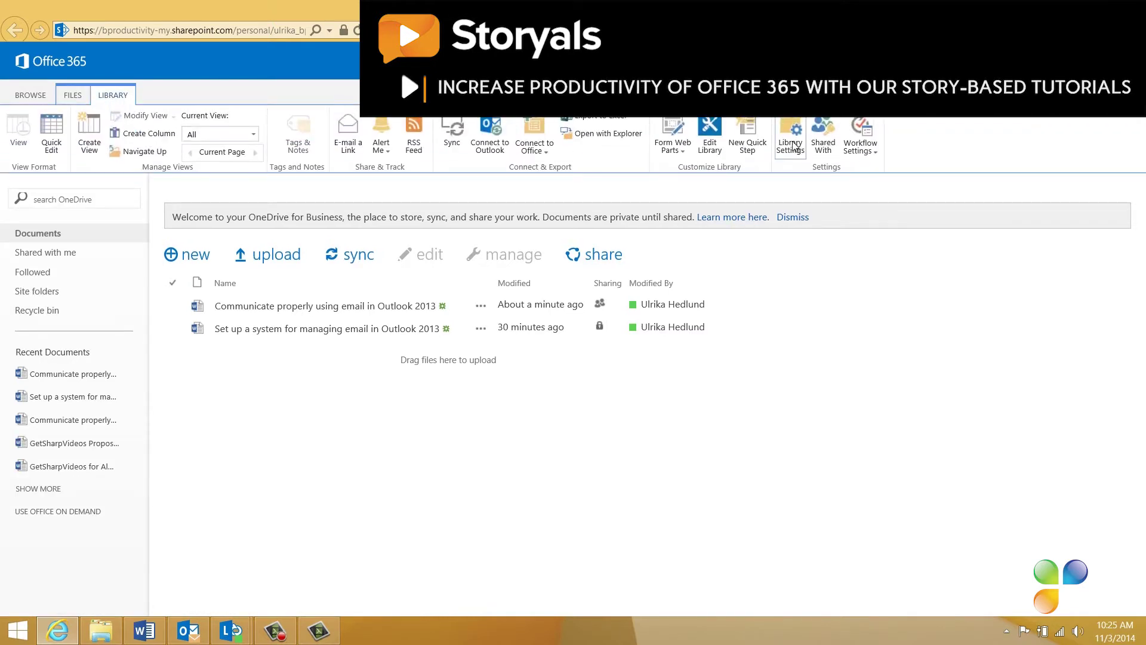
pyautogui.click(792, 145)
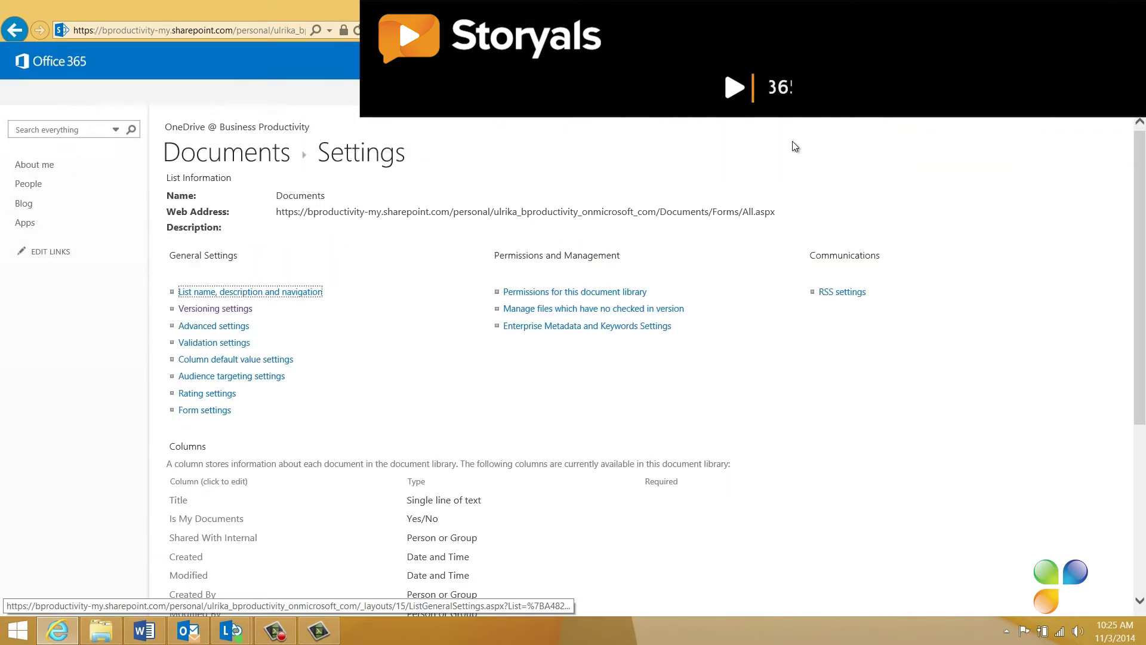
pyautogui.click(236, 311)
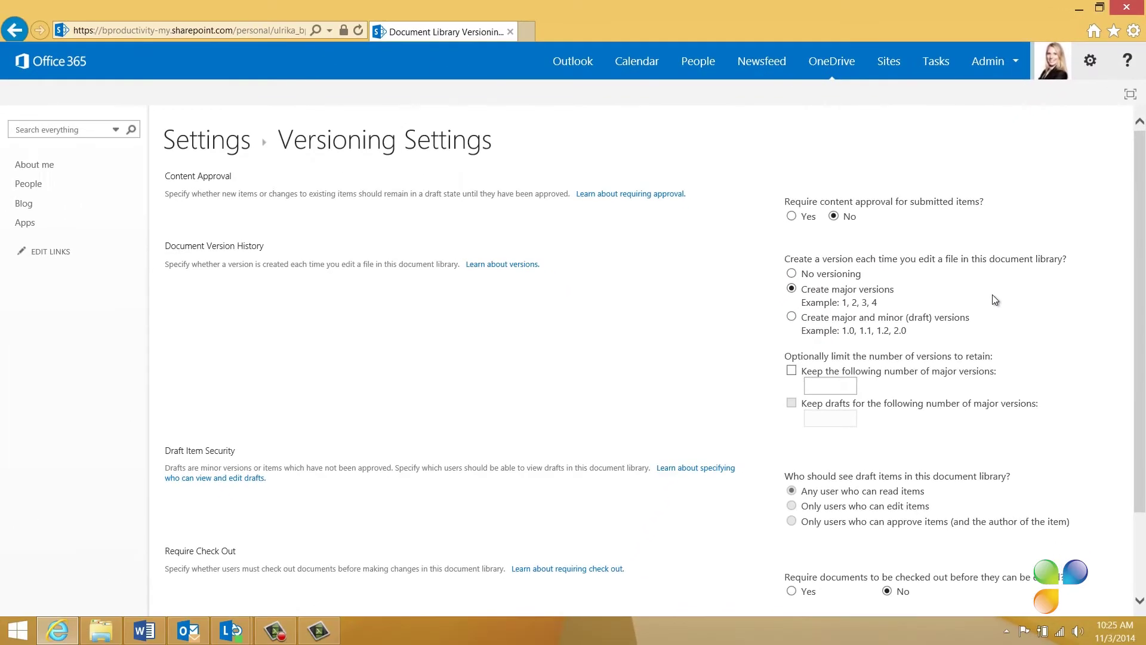
pyautogui.scroll(-3, 992, 295)
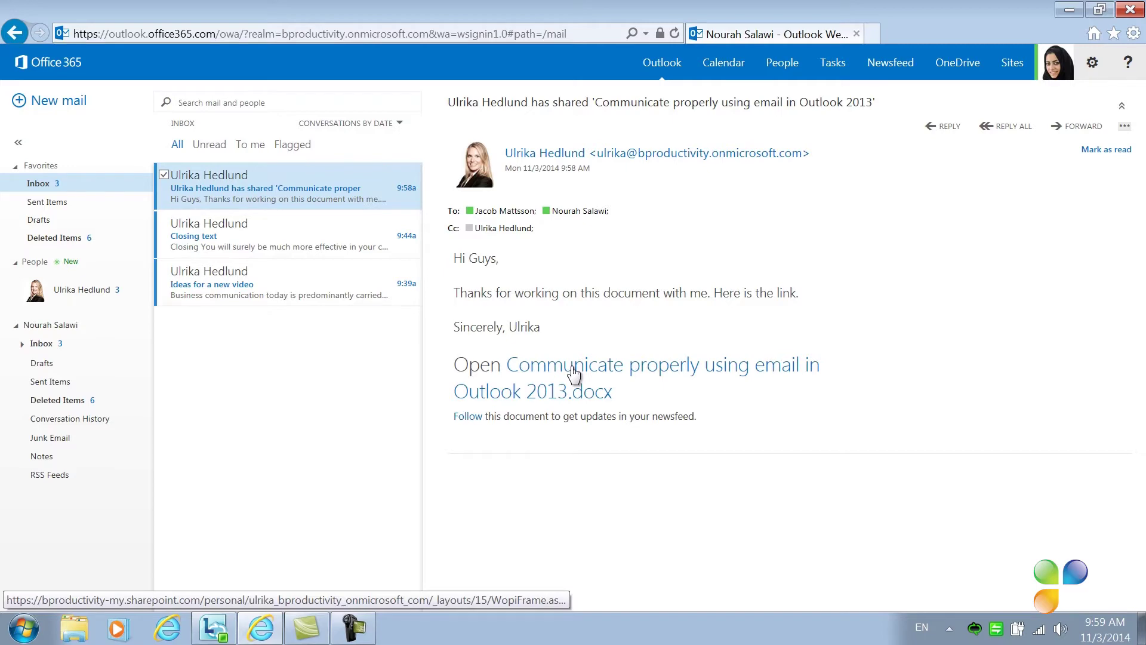
# Step: Open 'Communicate properly using email in Outlook 2013' in Word Online from the invitation link
pyautogui.click(573, 374)
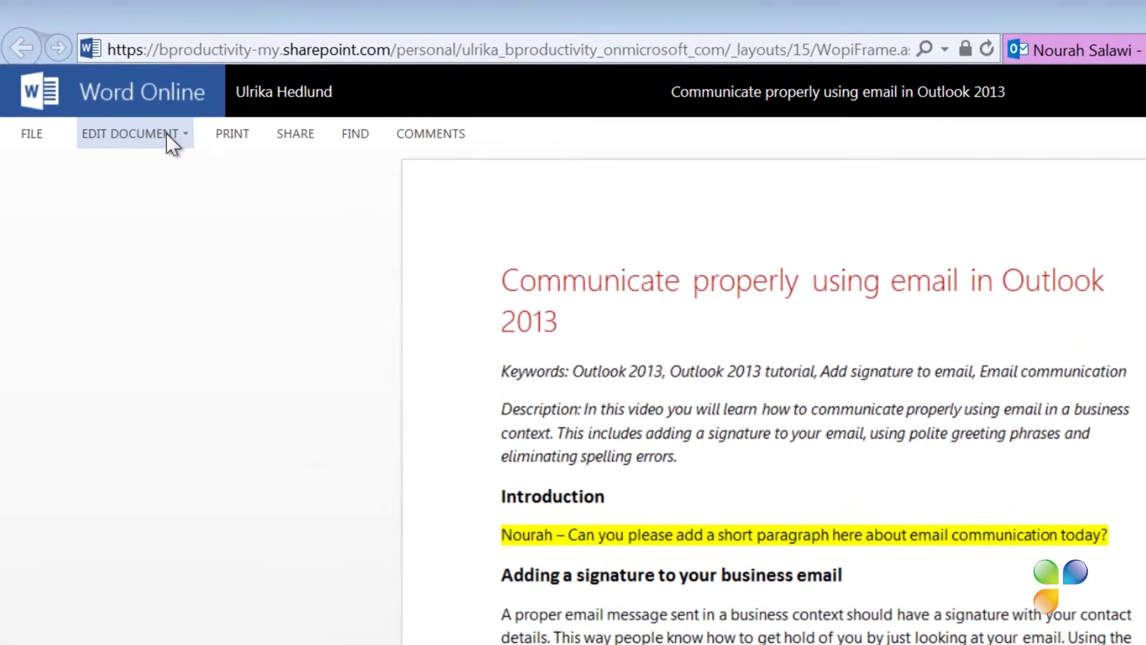
# Step: Choose EDIT DOCUMENT > Edit in Word to open the shared draft in desktop Word
pyautogui.click(168, 135)
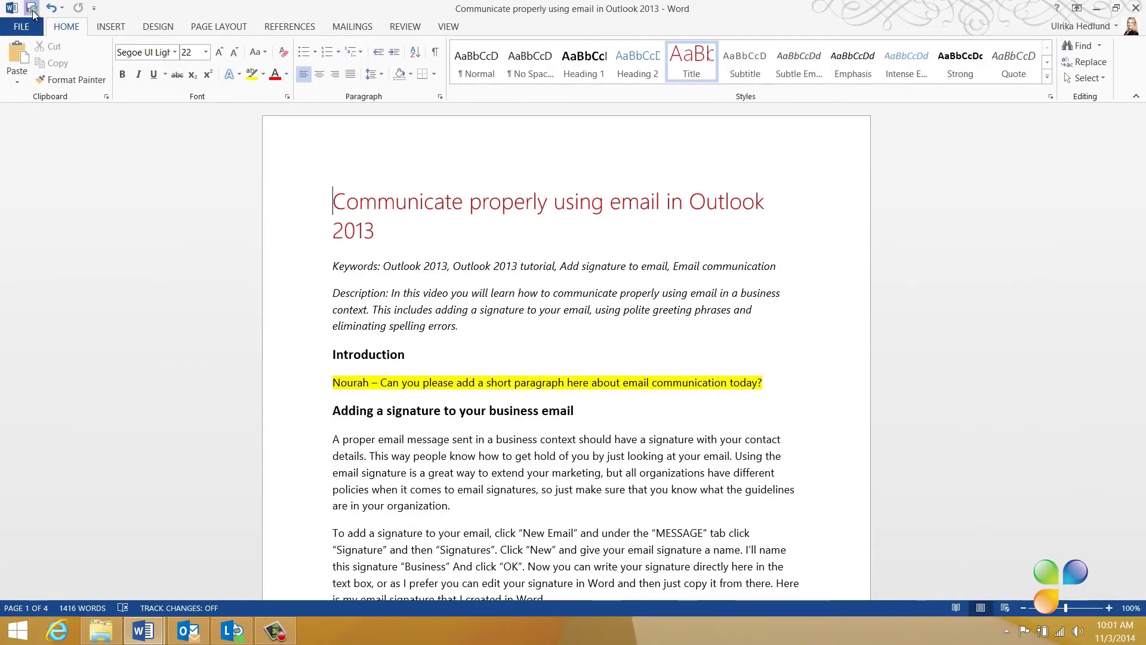
# Step: Save the draft, list the authors editing it, and show one co-author's contact card
pyautogui.click(33, 13)
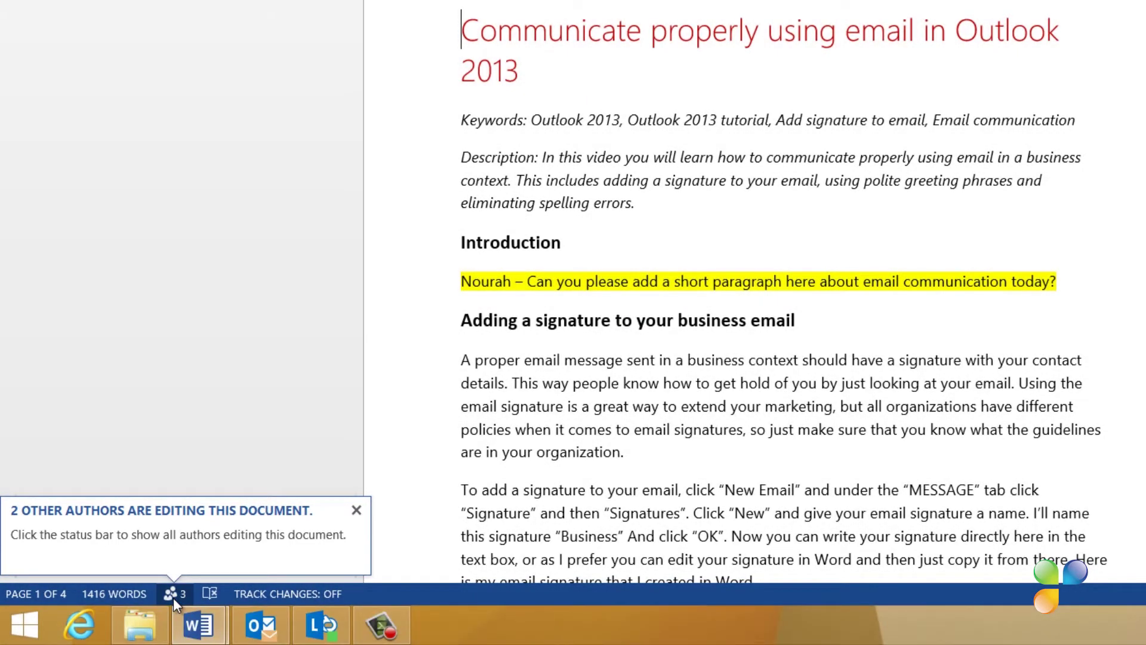
pyautogui.click(173, 597)
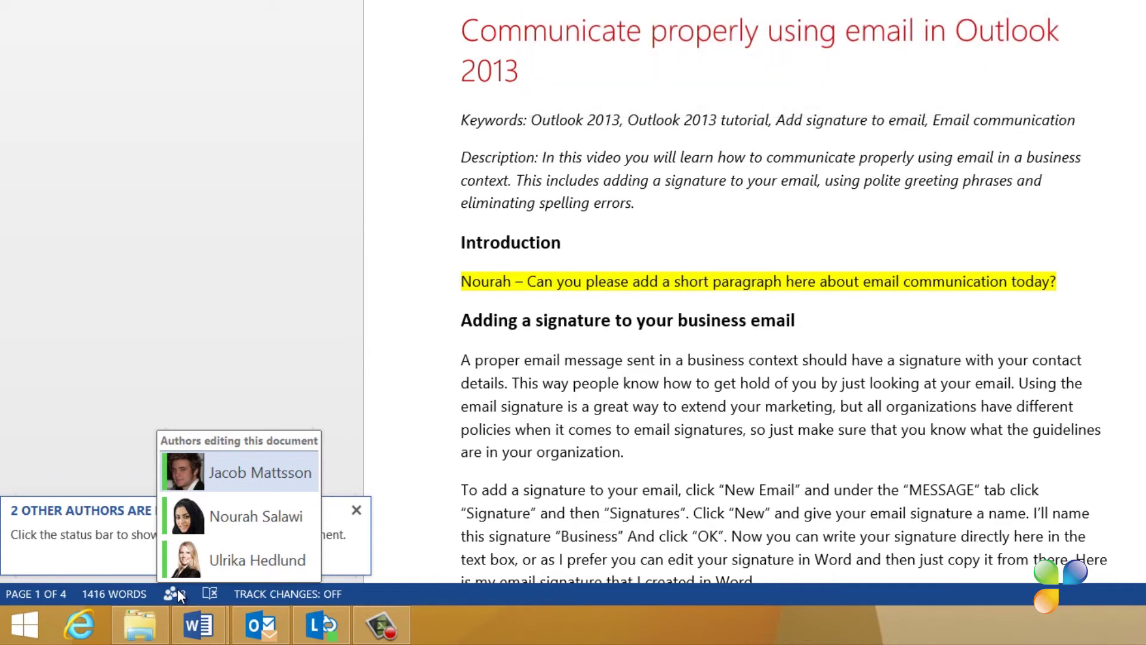
pyautogui.moveTo(197, 519)
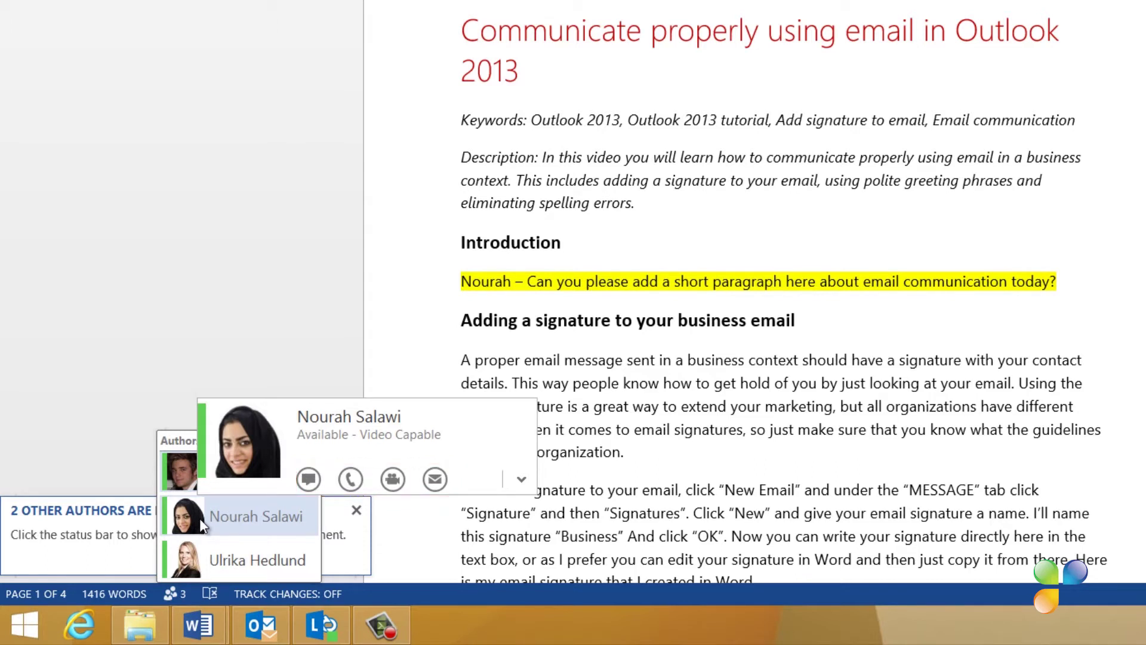
# Step: Instant-message the co-author asking for a short 100-word introduction on email communication
pyautogui.click(308, 479)
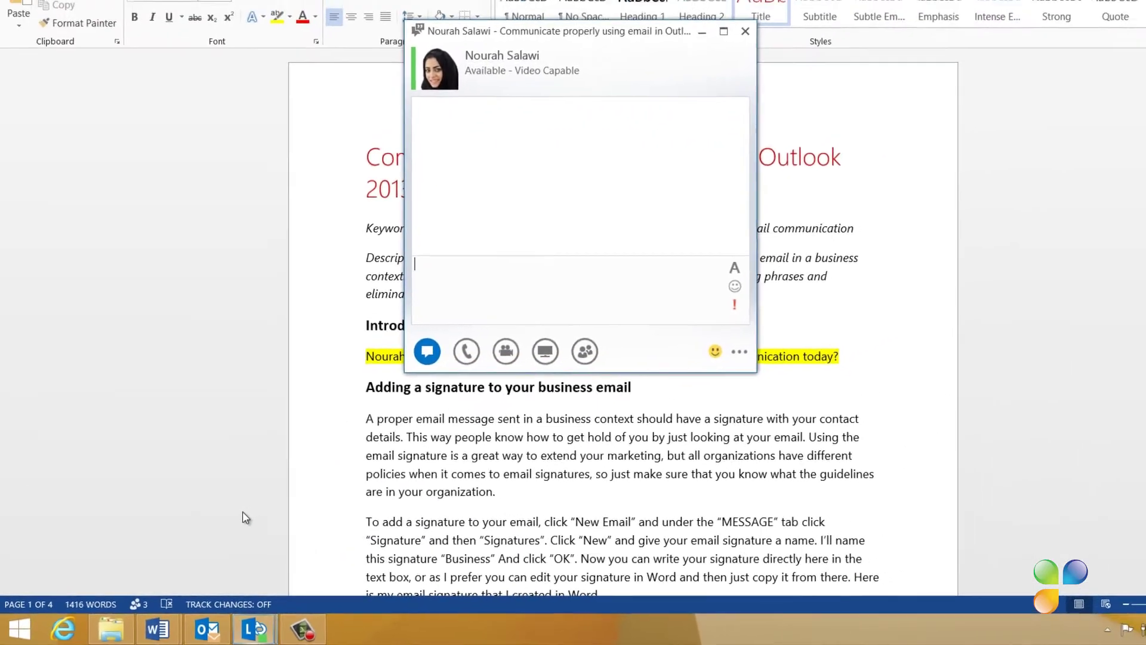
pyautogui.write('Hi ')
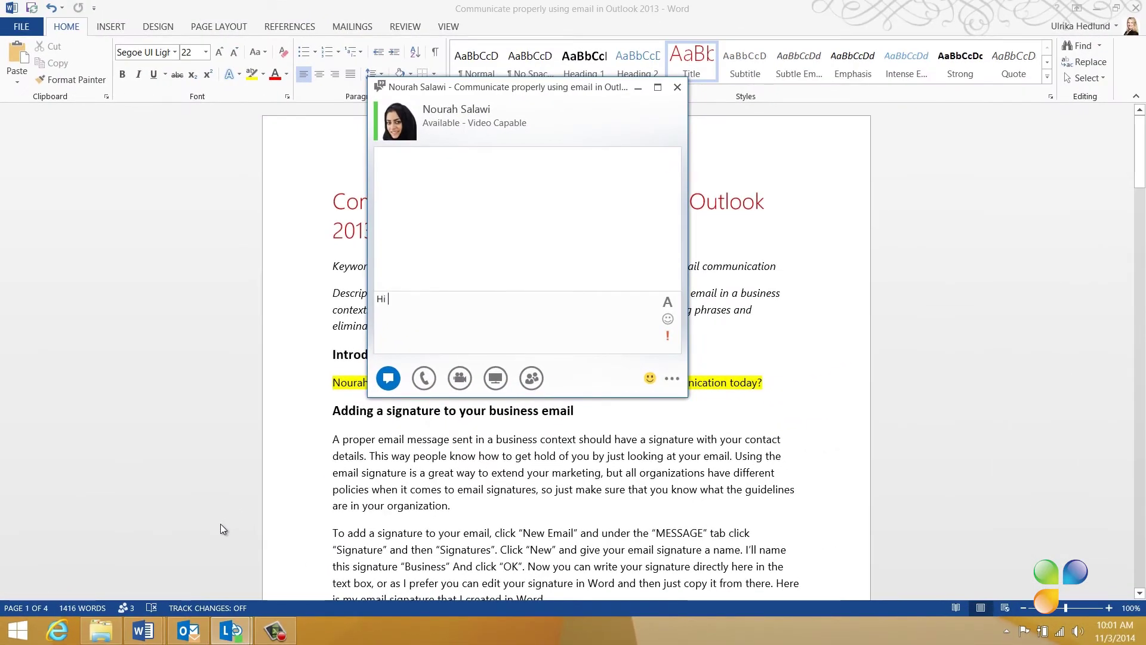
pyautogui.write('Nourah! Can you please add a short introduction (about 100 words) on email communication today?')
pyautogui.press('Return')
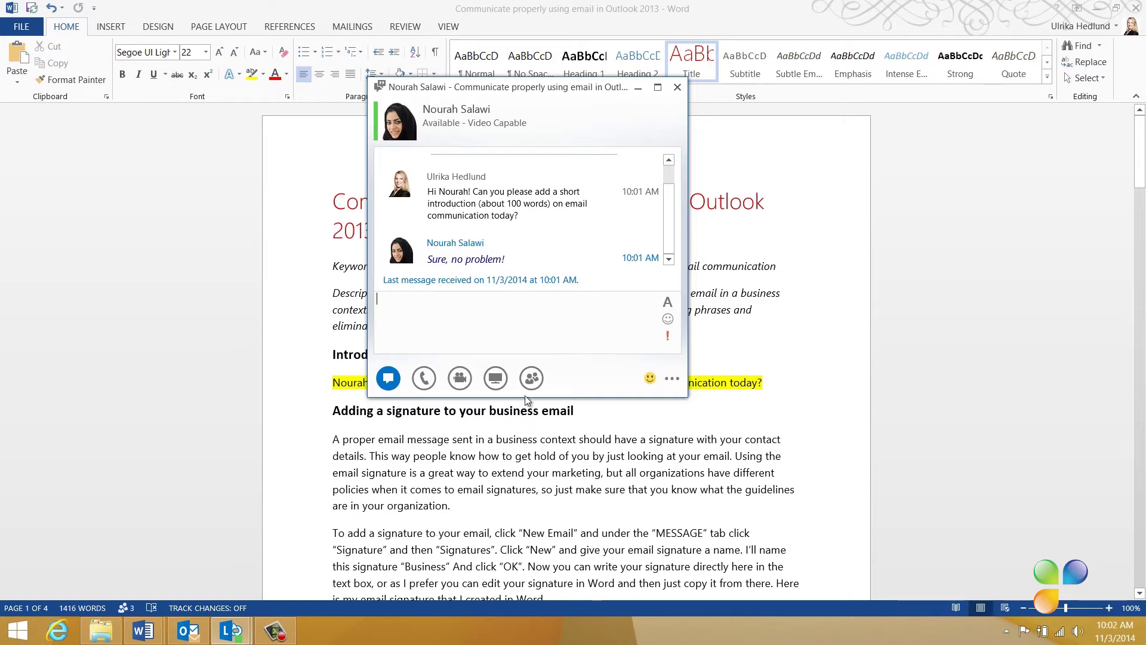
# Step: Invite the third author into the chat conversation
pyautogui.click(531, 379)
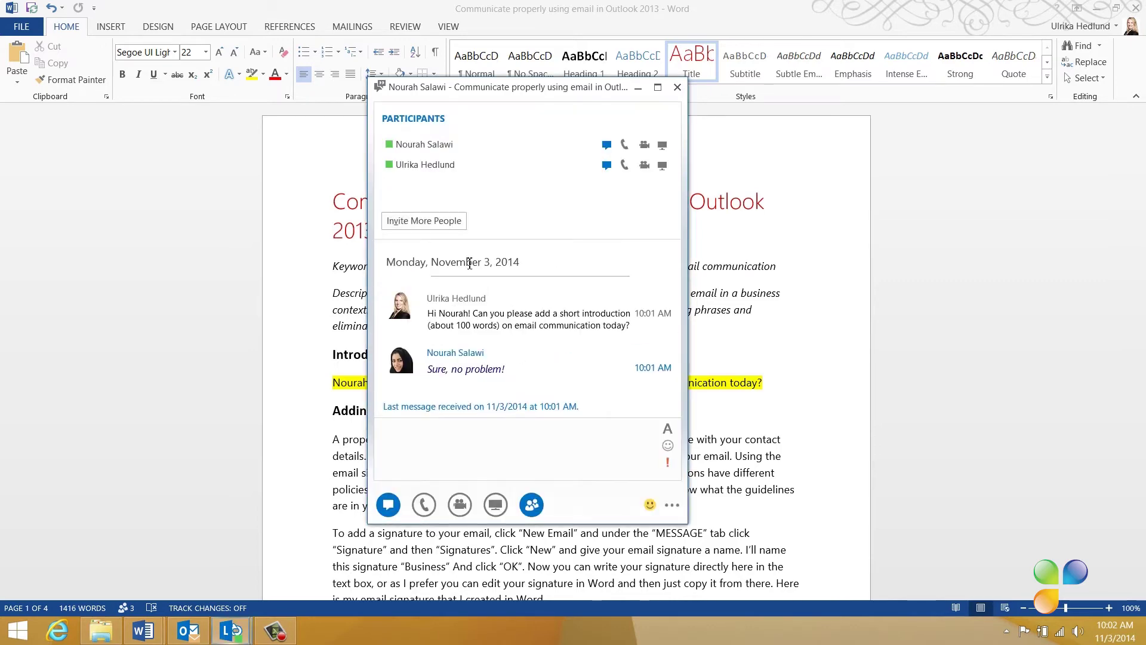
pyautogui.click(449, 222)
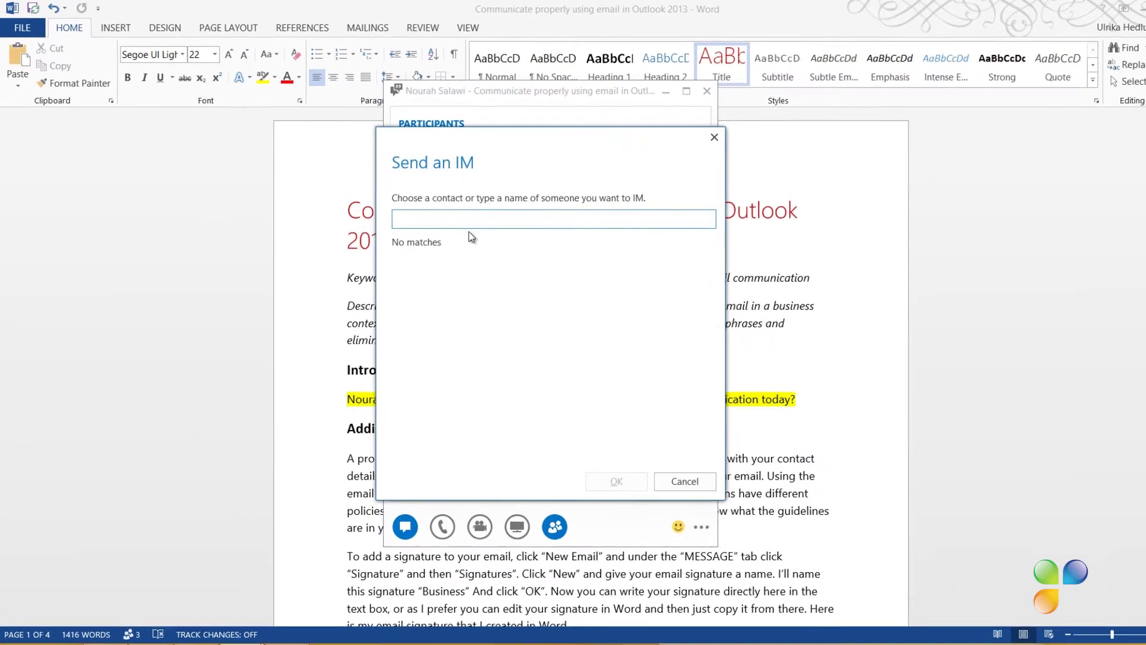
pyautogui.write('jacob')
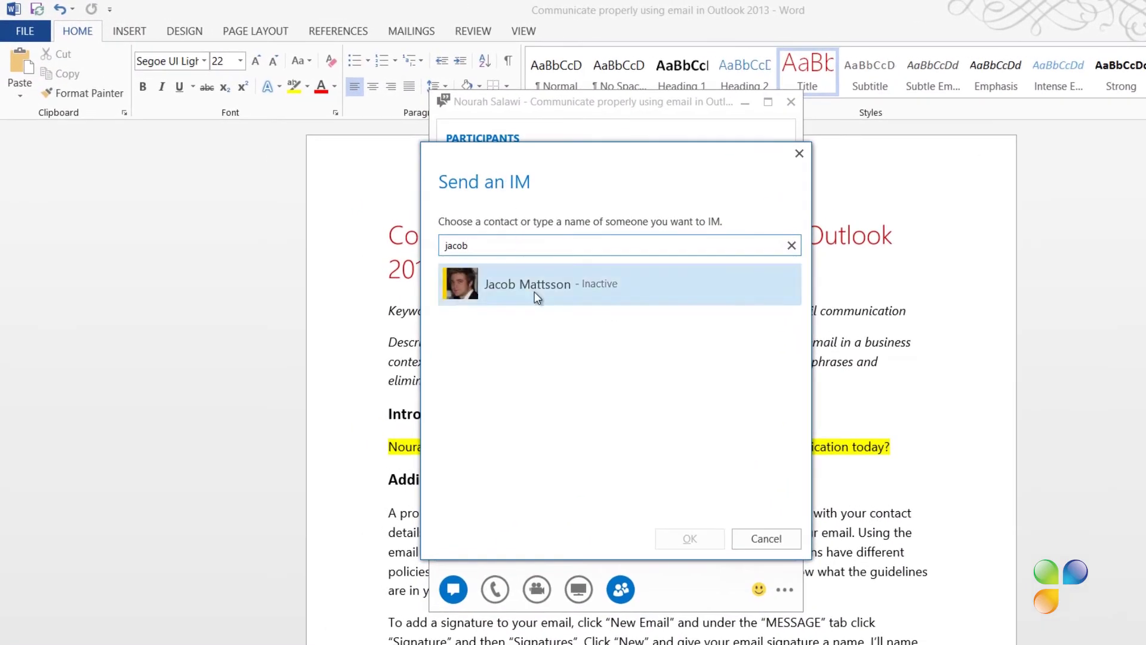
pyautogui.click(528, 290)
pyautogui.click(689, 539)
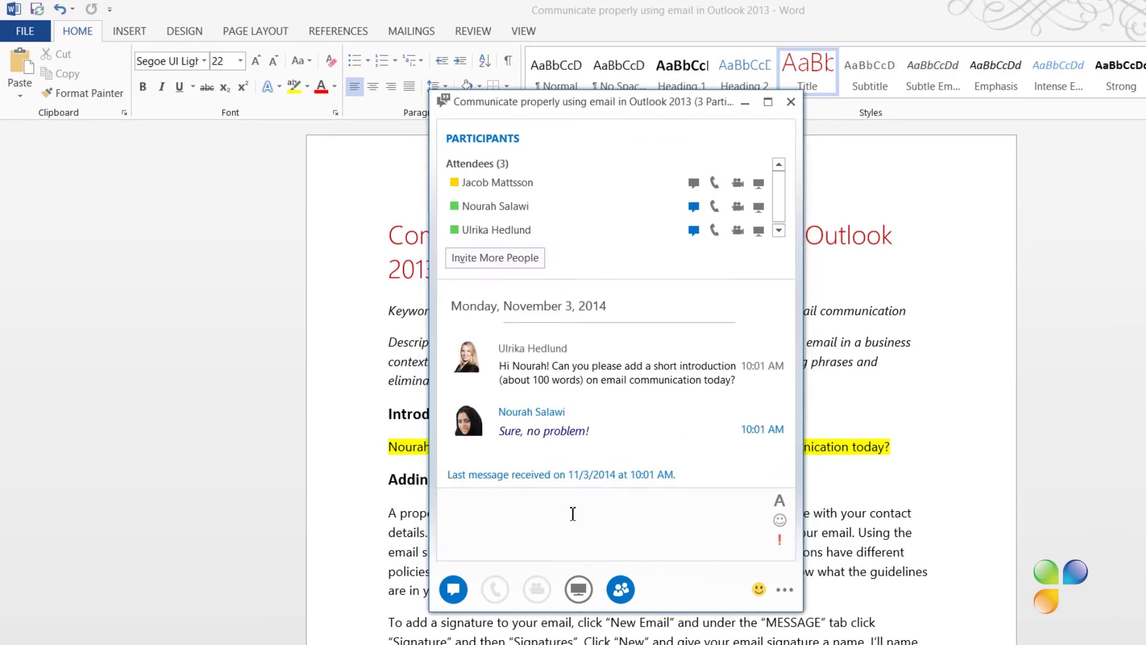
# Step: Tell everyone the document is due by 12 today, send 'Thanks!!', and minimize the chat
pyautogui.write('Thanks for helping out with the document. We need it done by 12 today. Is that ok with you all?')
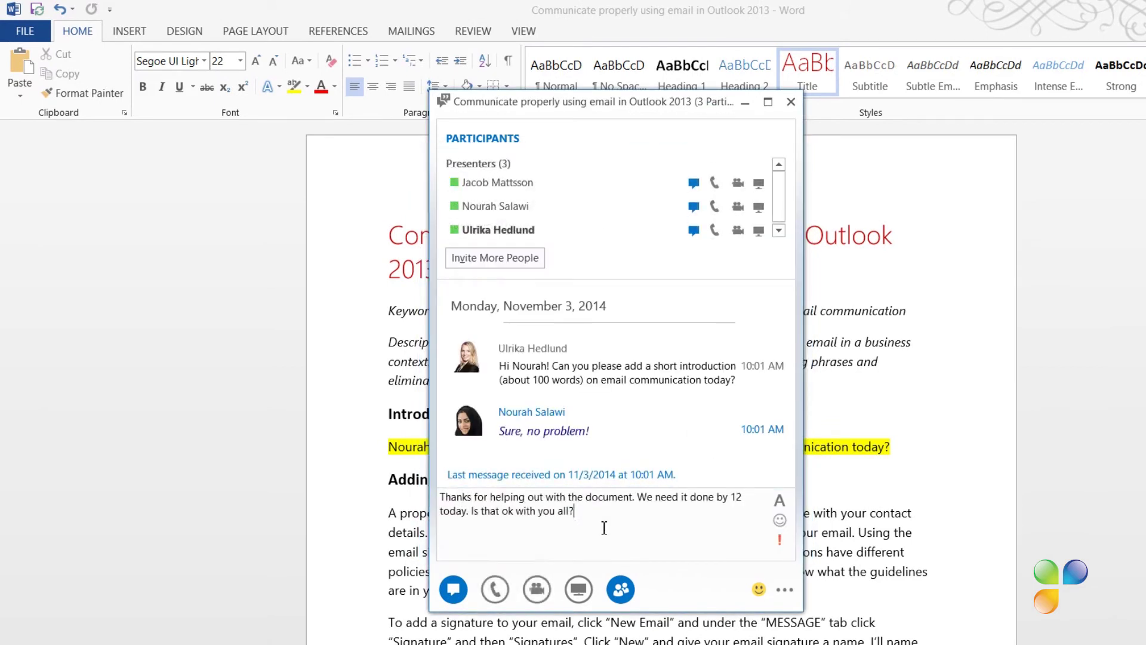
pyautogui.press('Return')
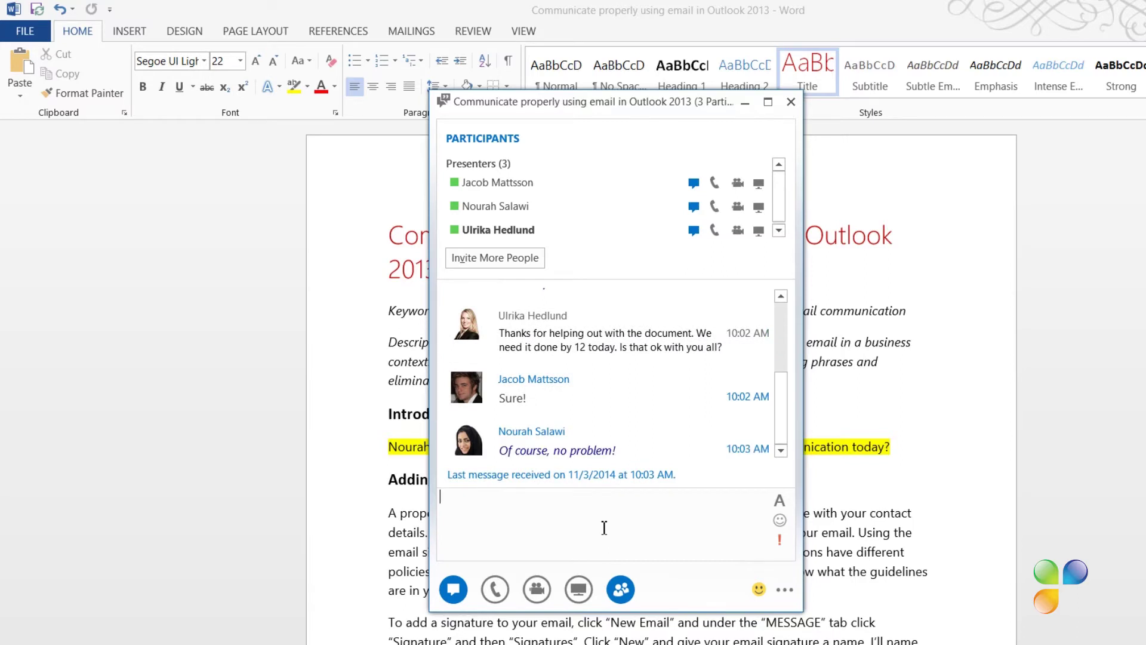
pyautogui.write('Thanks!!')
pyautogui.press('Return')
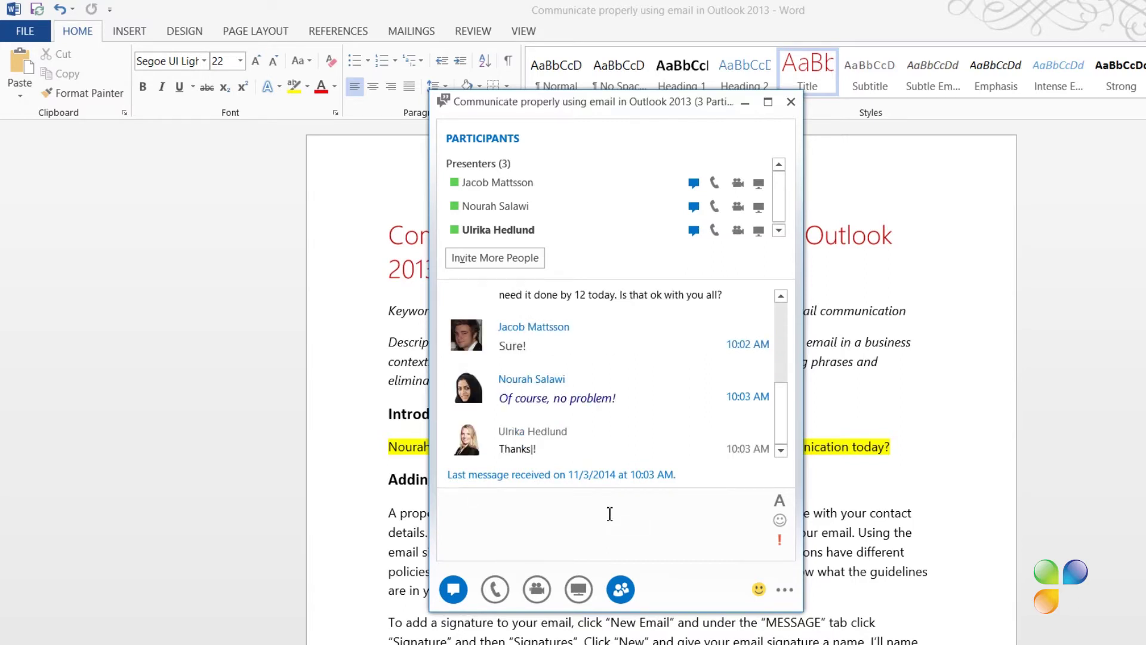
pyautogui.click(747, 103)
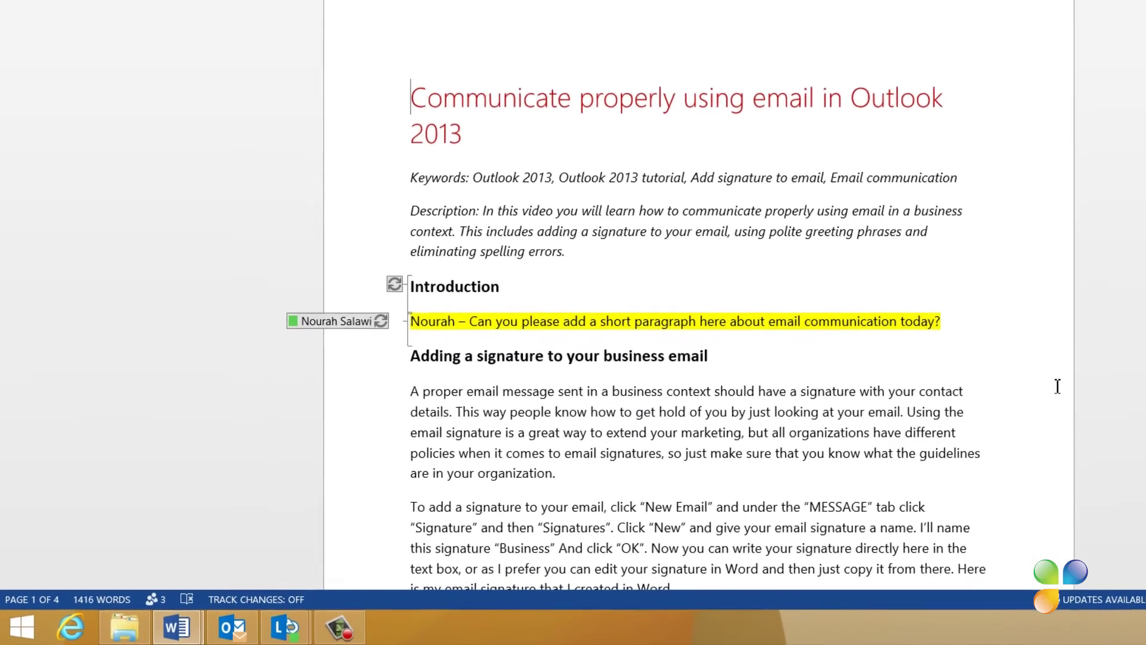
pyautogui.click(950, 322)
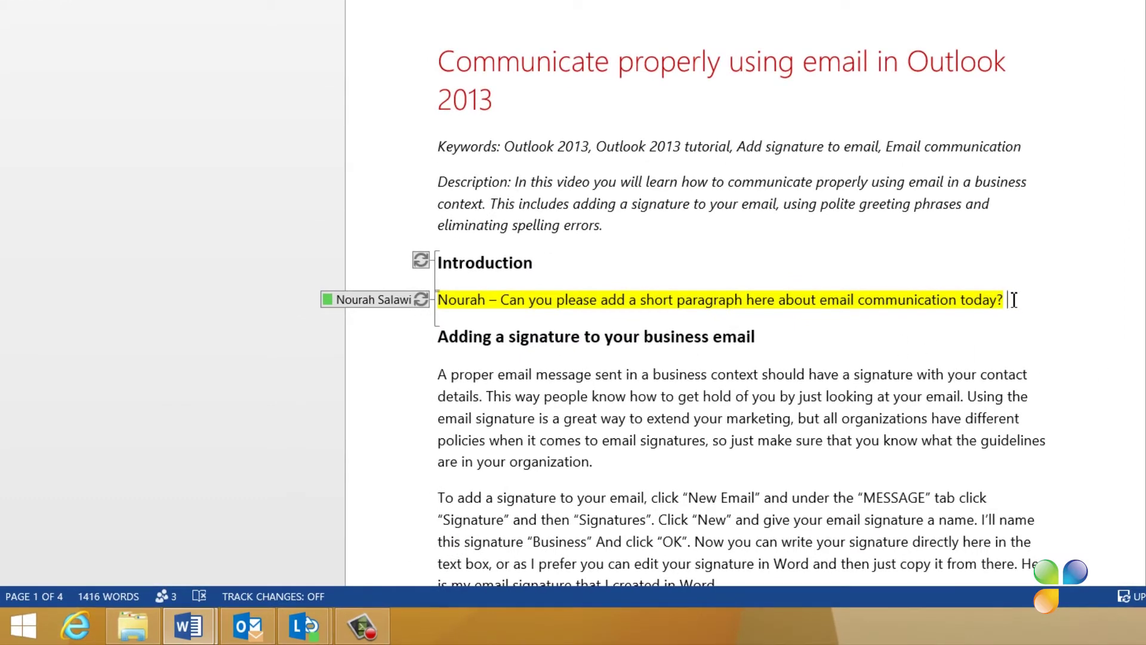
pyautogui.moveTo(901, 301); pyautogui.dragTo(1023, 298)
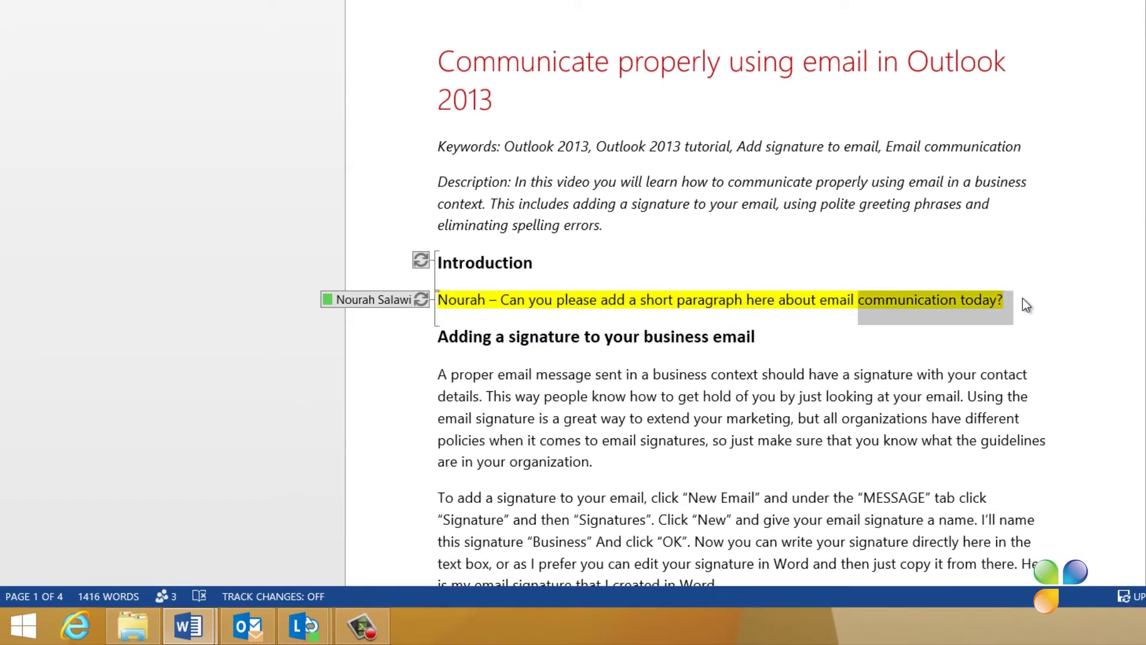
pyautogui.press('Delete')
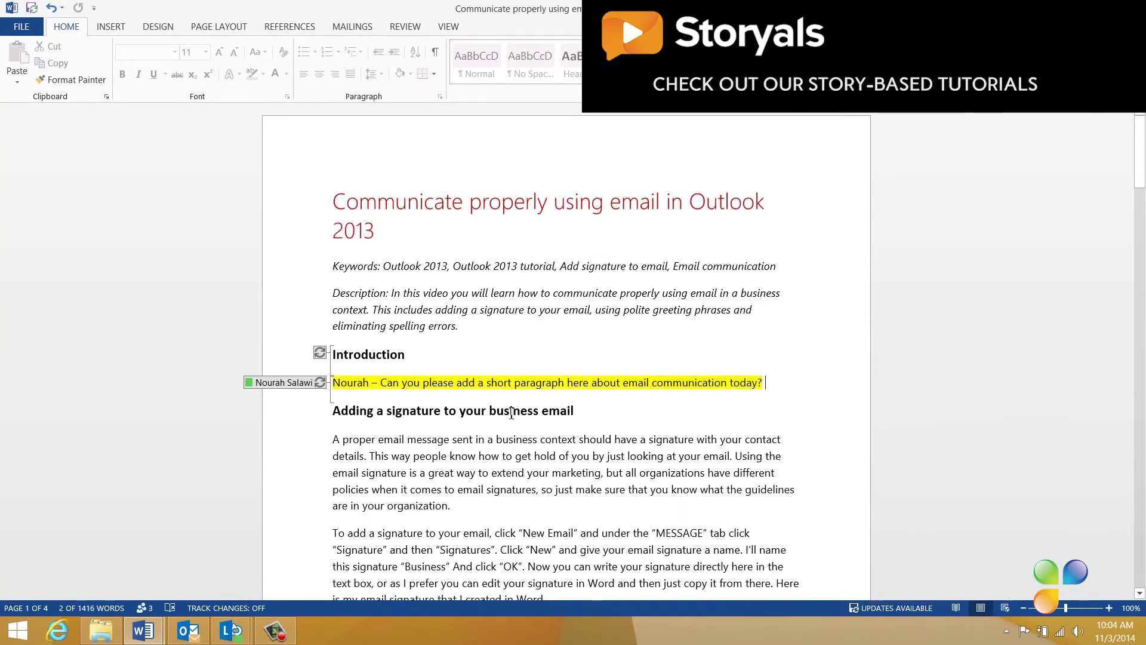
pyautogui.click(783, 388)
pyautogui.moveTo(320, 352)
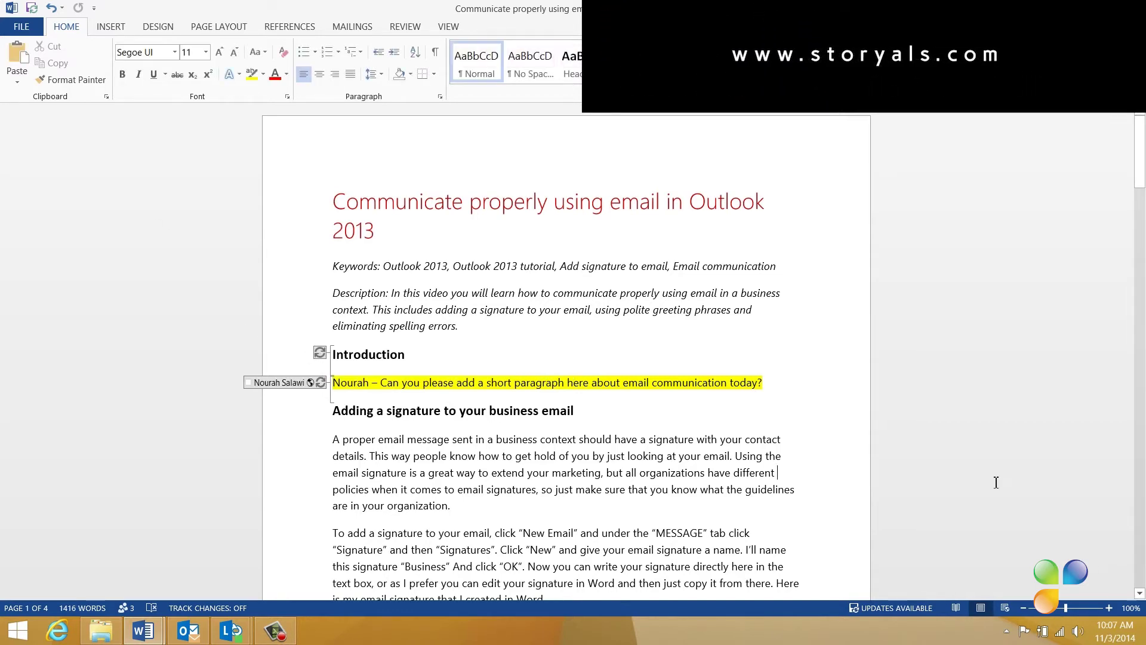
pyautogui.scroll(-1, 996, 482)
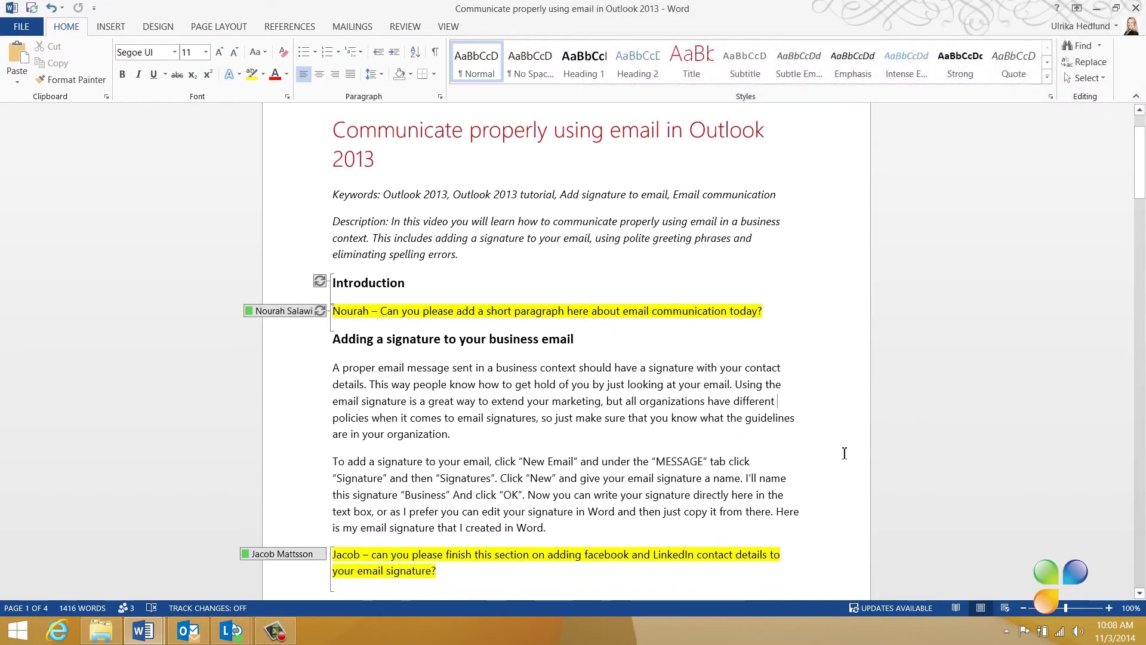
# Step: Save twice to pull in co-authors' green-highlighted edits, dismissing each refresh notice
pyautogui.click(33, 8)
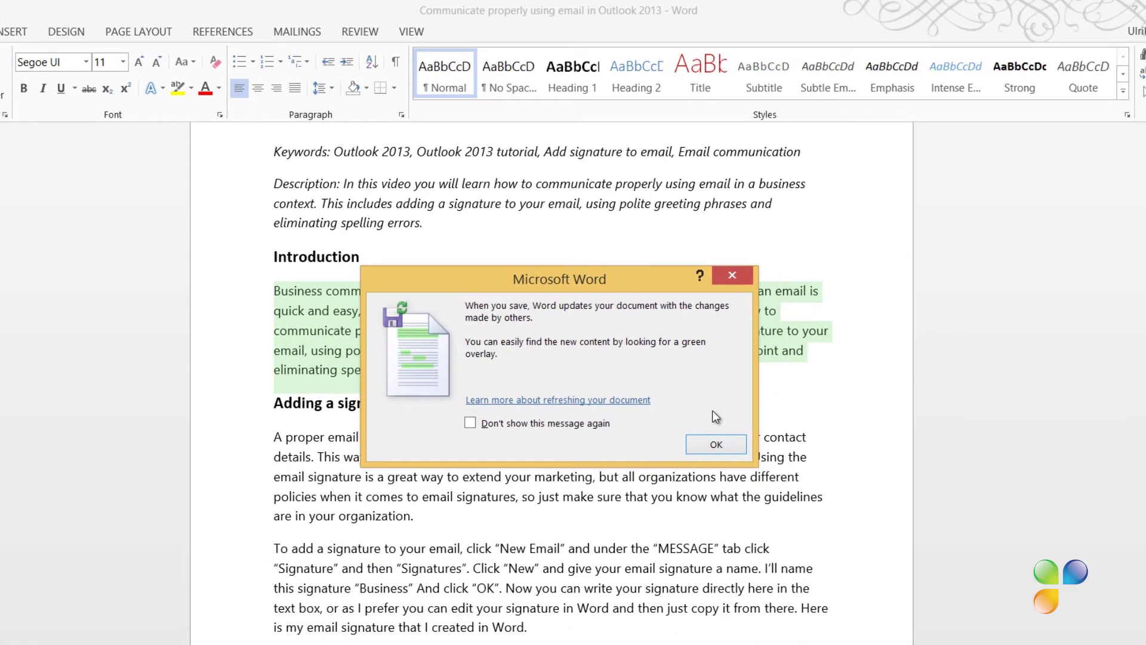
pyautogui.click(733, 447)
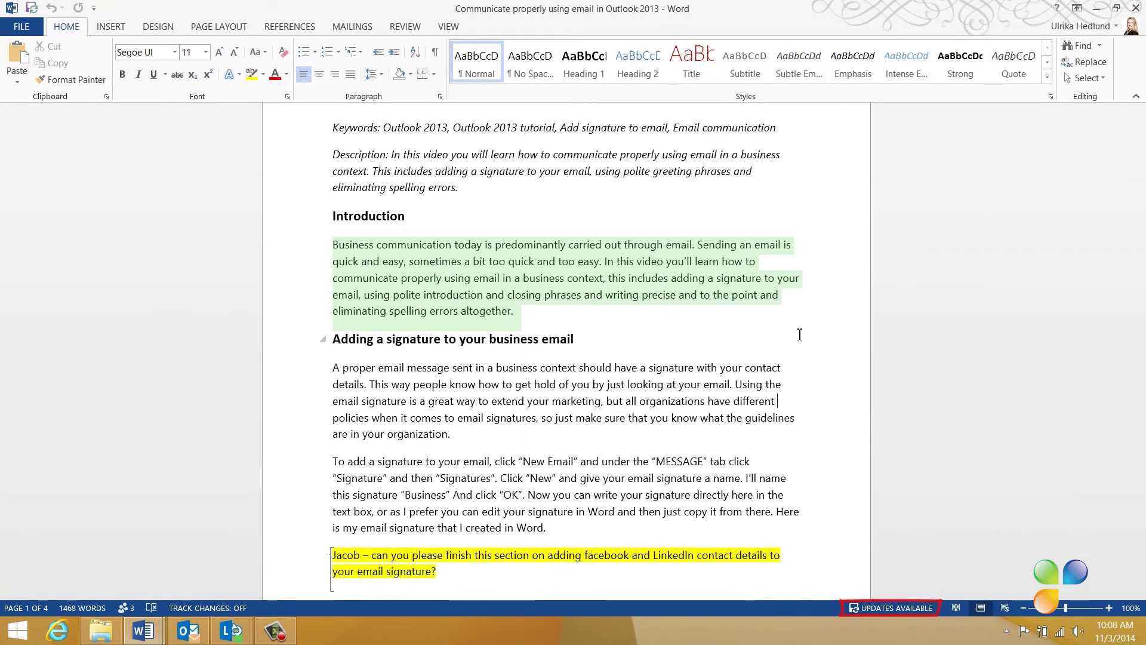
pyautogui.click(32, 8)
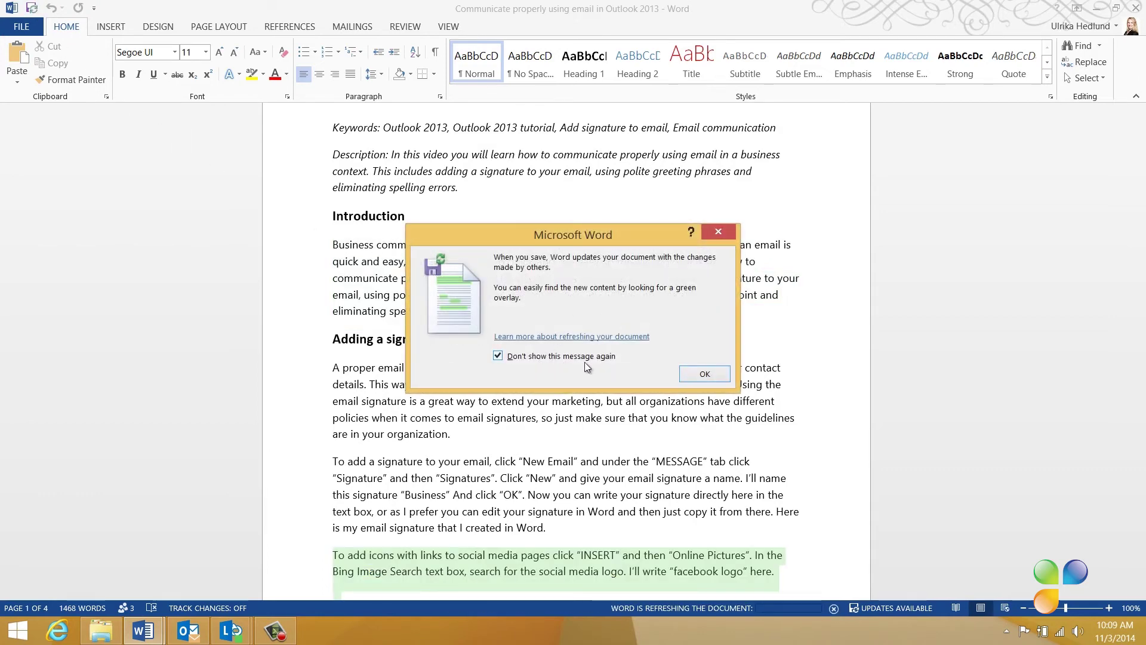
pyautogui.click(705, 374)
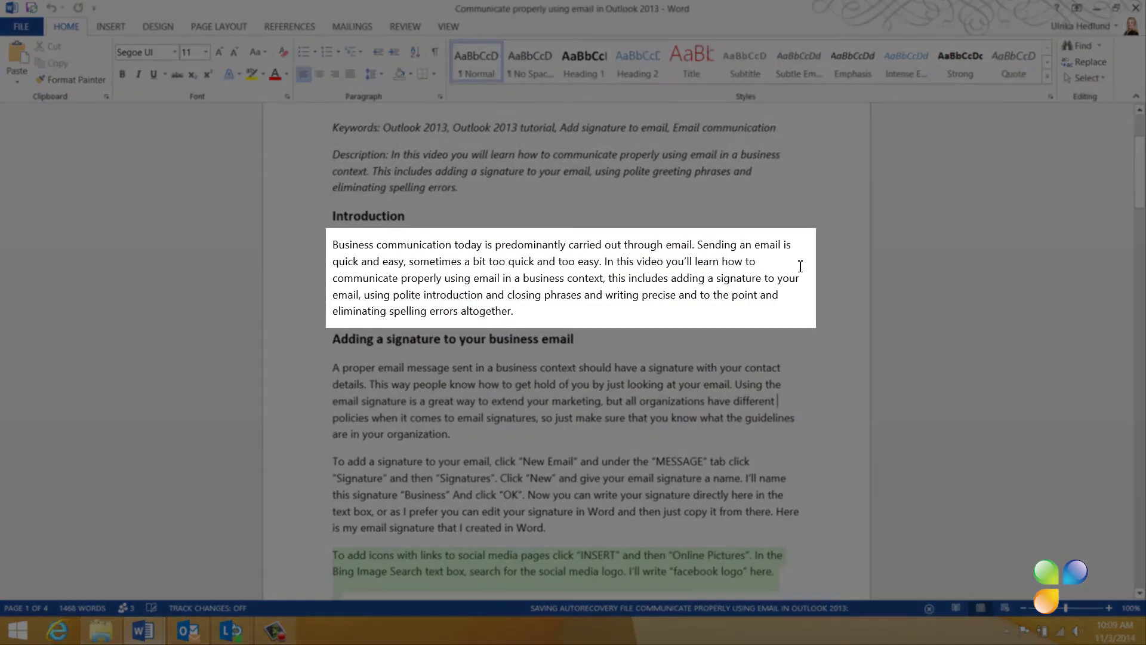
# Step: Scroll through the co-authors' green-highlighted additions and back up to the top
pyautogui.scroll(-5, 788, 311)
pyautogui.scroll(-3, 831, 334)
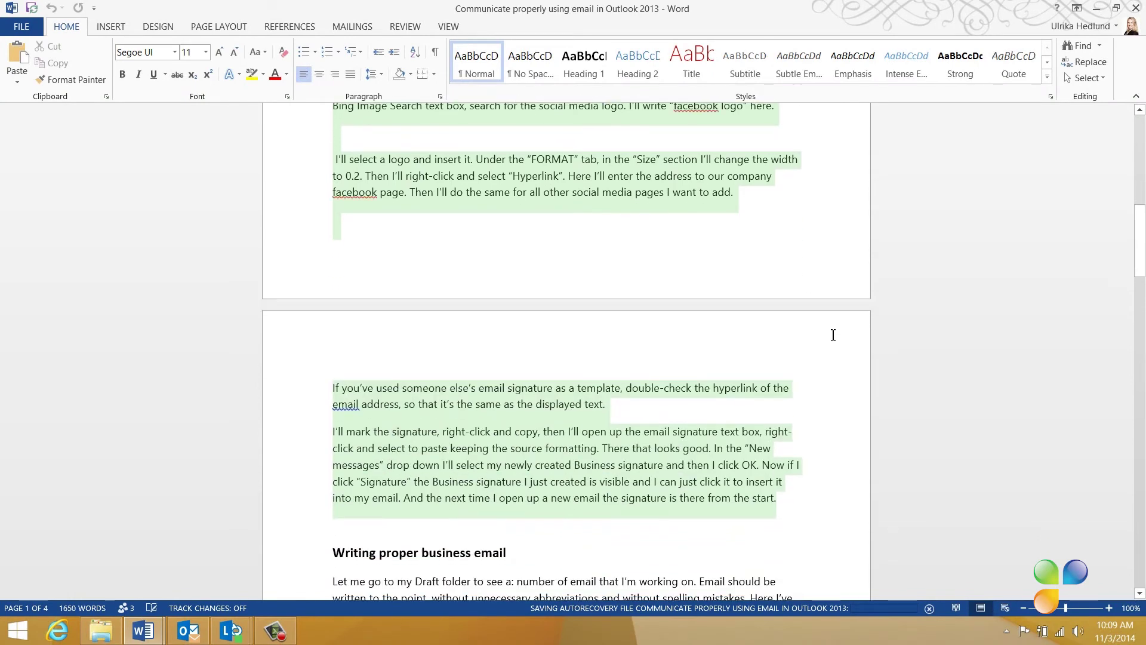
pyautogui.scroll(7, 834, 335)
pyautogui.scroll(2, 833, 335)
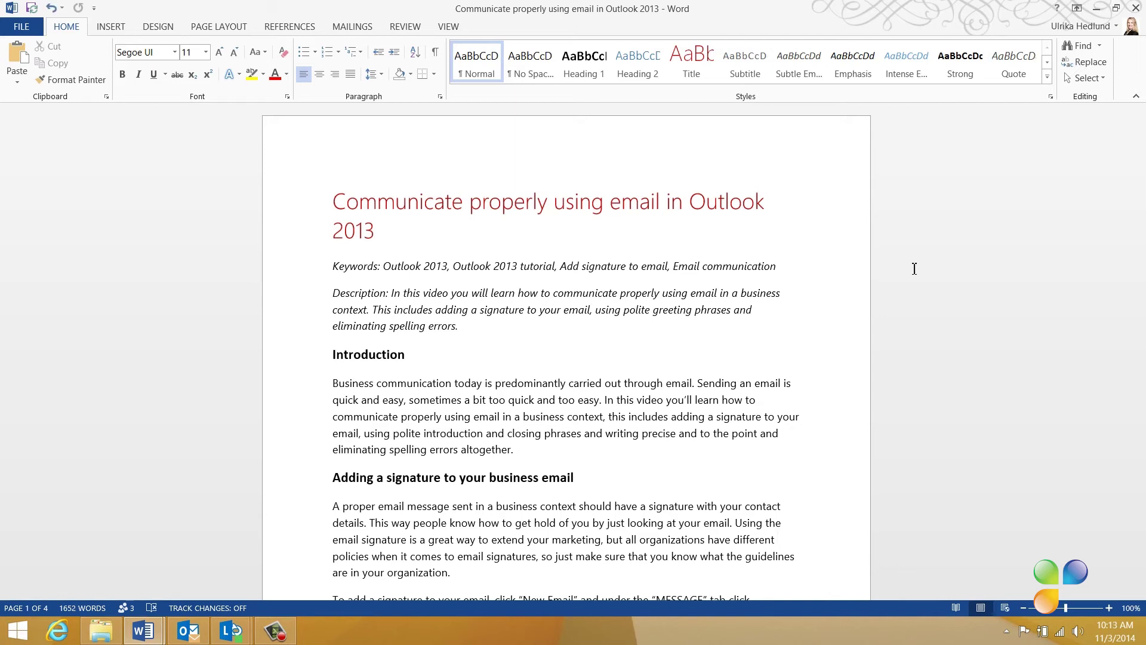
# Step: At the Closing, remove the dots after 'By following' and start typing the sentence ('g the ad')
pyautogui.hotkey('ctrl', 'End')
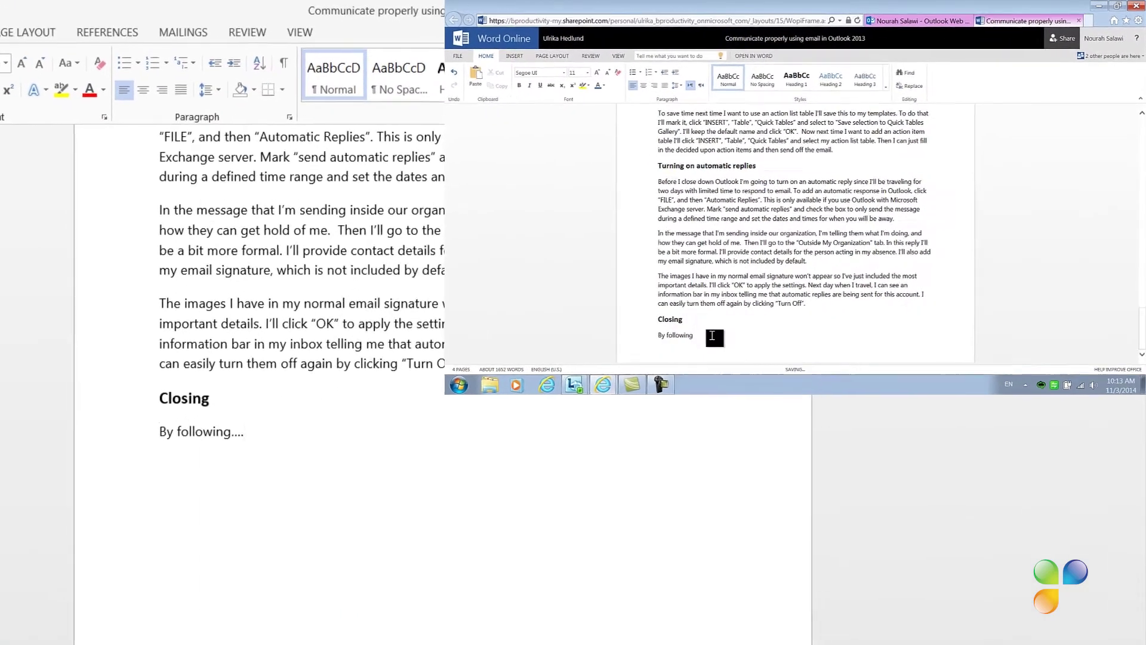
pyautogui.press('BackSpace')
pyautogui.press('BackSpace')
pyautogui.press('BackSpace')
pyautogui.press('BackSpace')
pyautogui.write('g')
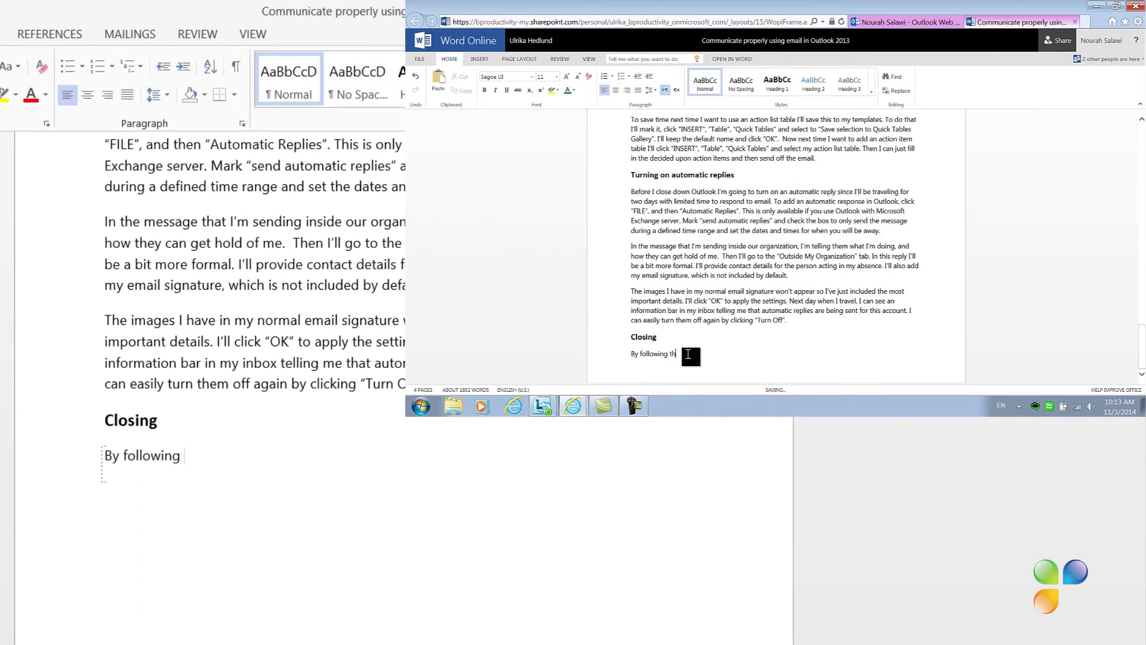
pyautogui.write(' the advice in this video I’m sure you’ll be much more effective in your email')
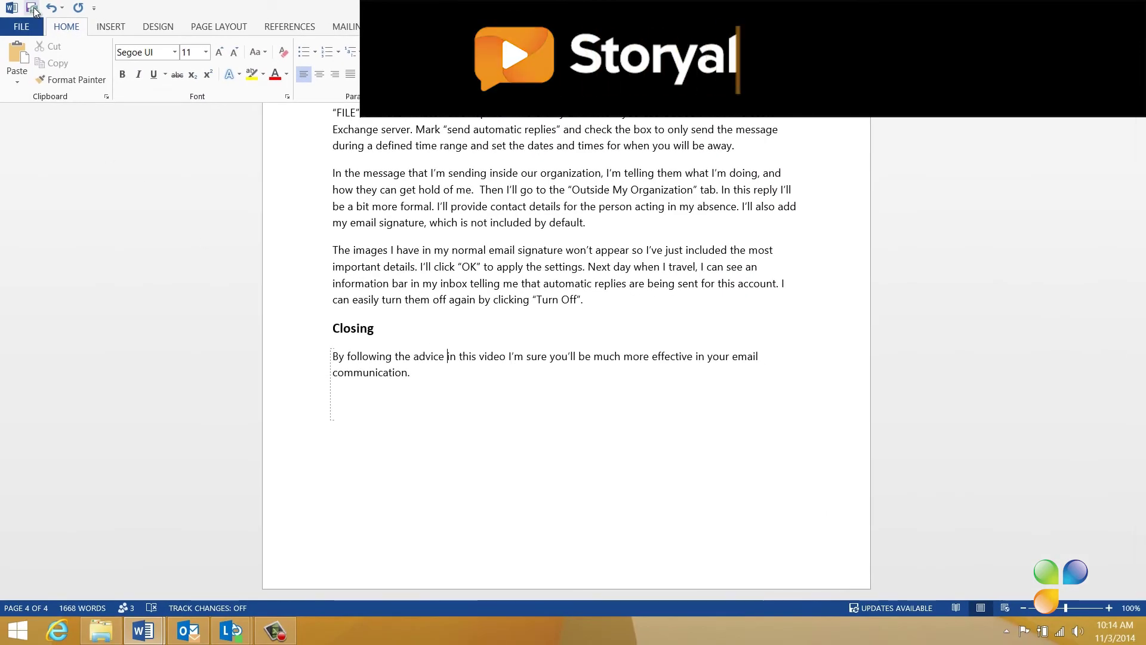
# Step: Save the Closing-sentence edit and bring up the five conflicting changes in conflict view
pyautogui.click(33, 9)
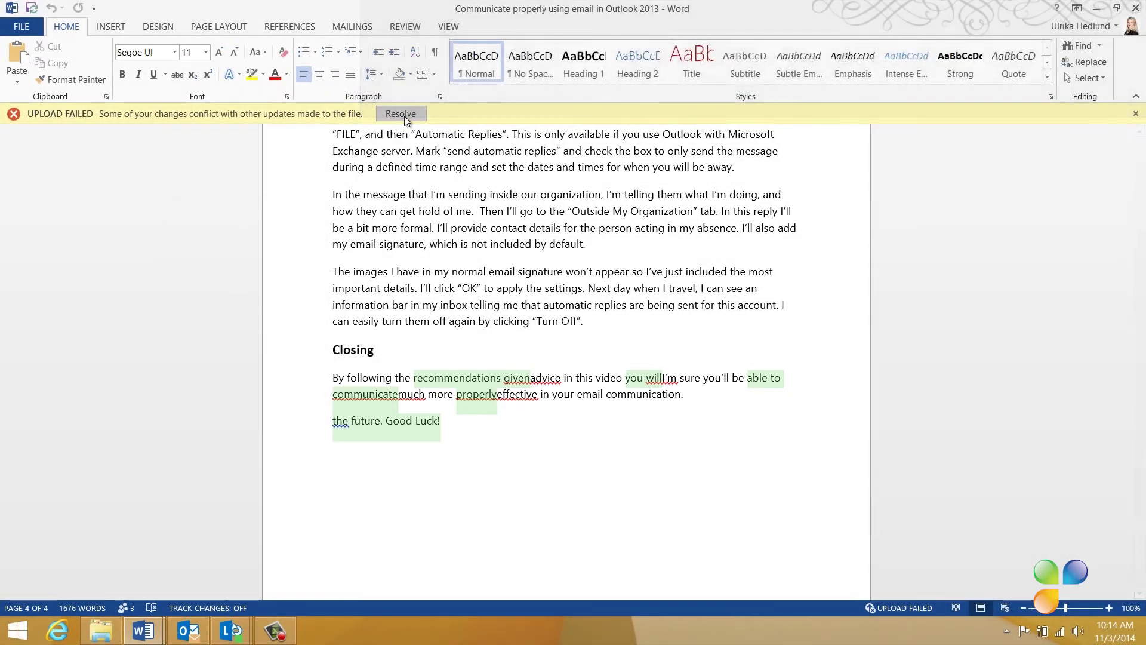
pyautogui.click(401, 114)
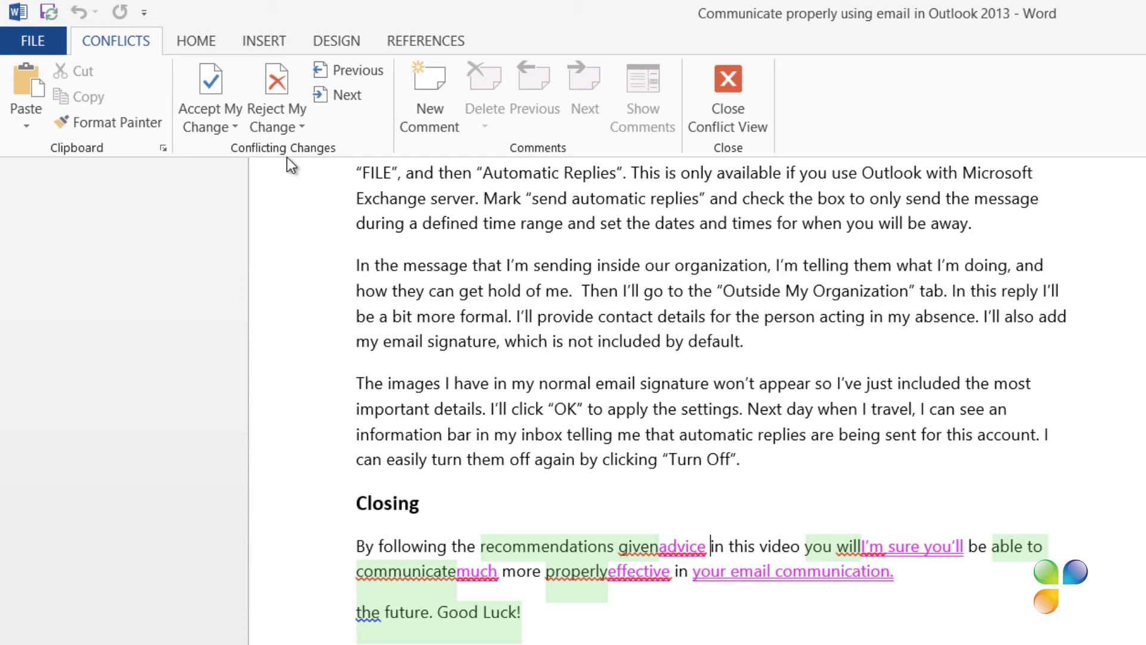
# Step: Reject my 'advice' insertion, keep 'I'm sure you'll', resolve 'much', then save and exit conflict view
pyautogui.hotkey('ctrl', 'shift', 'Left')
pyautogui.click(282, 84)
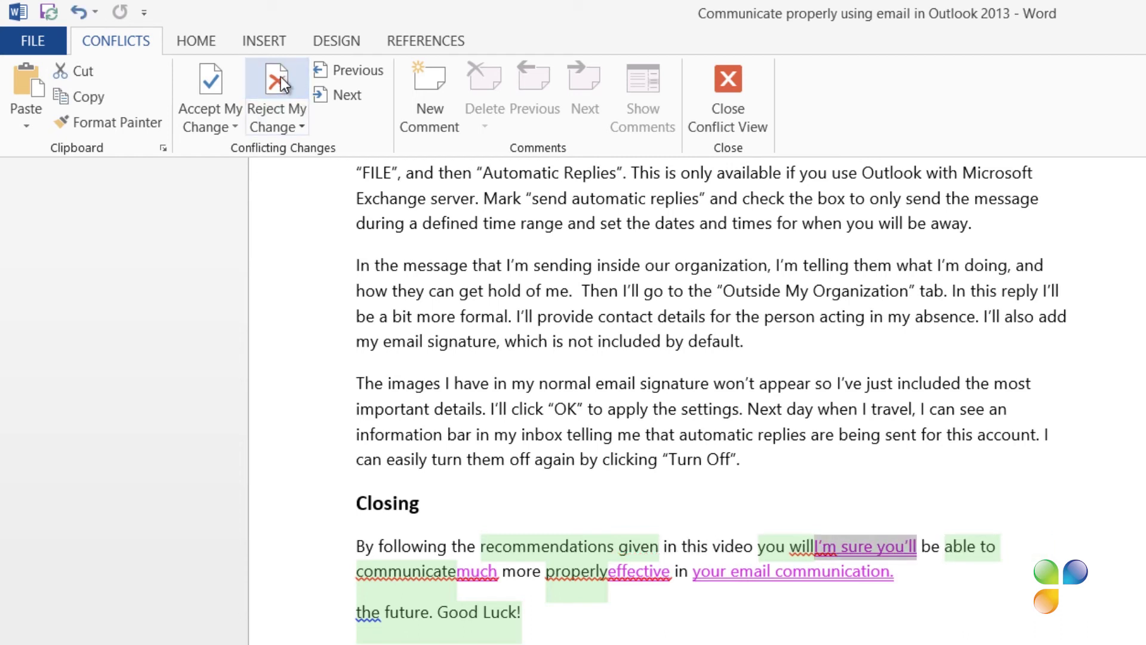
pyautogui.click(213, 87)
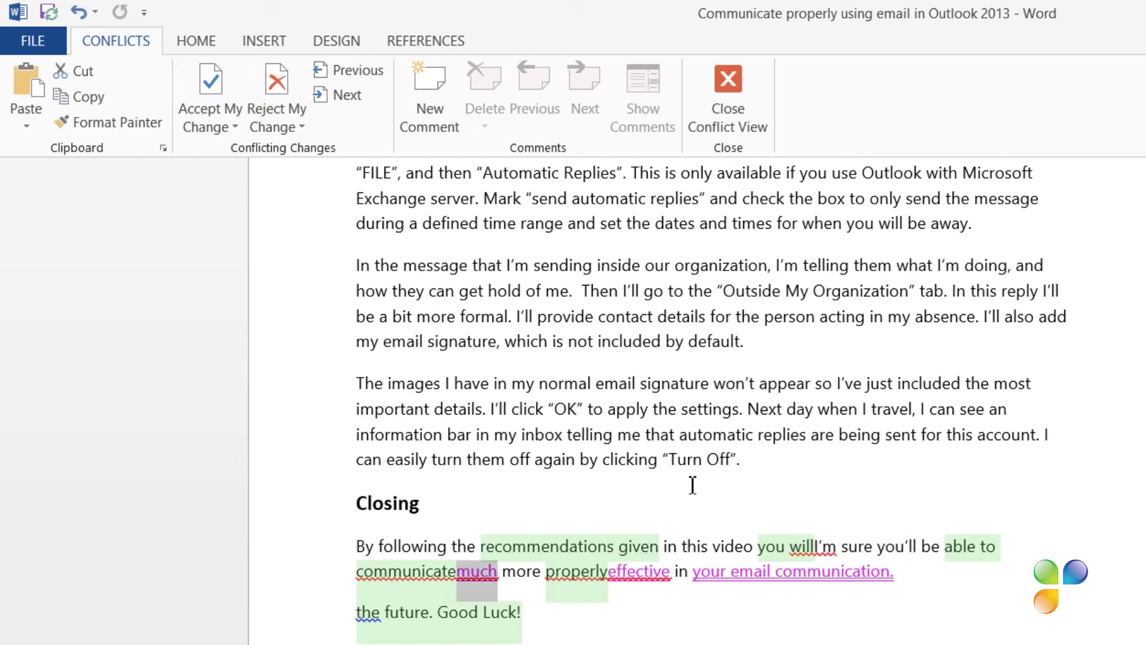
pyautogui.click(867, 601)
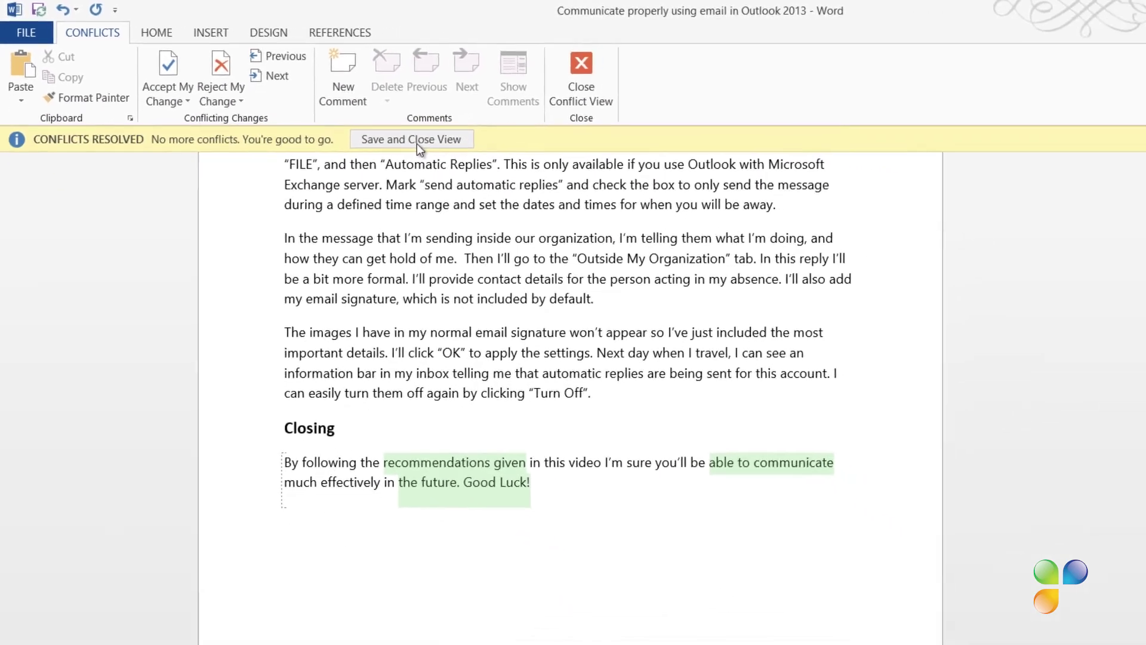
pyautogui.click(413, 141)
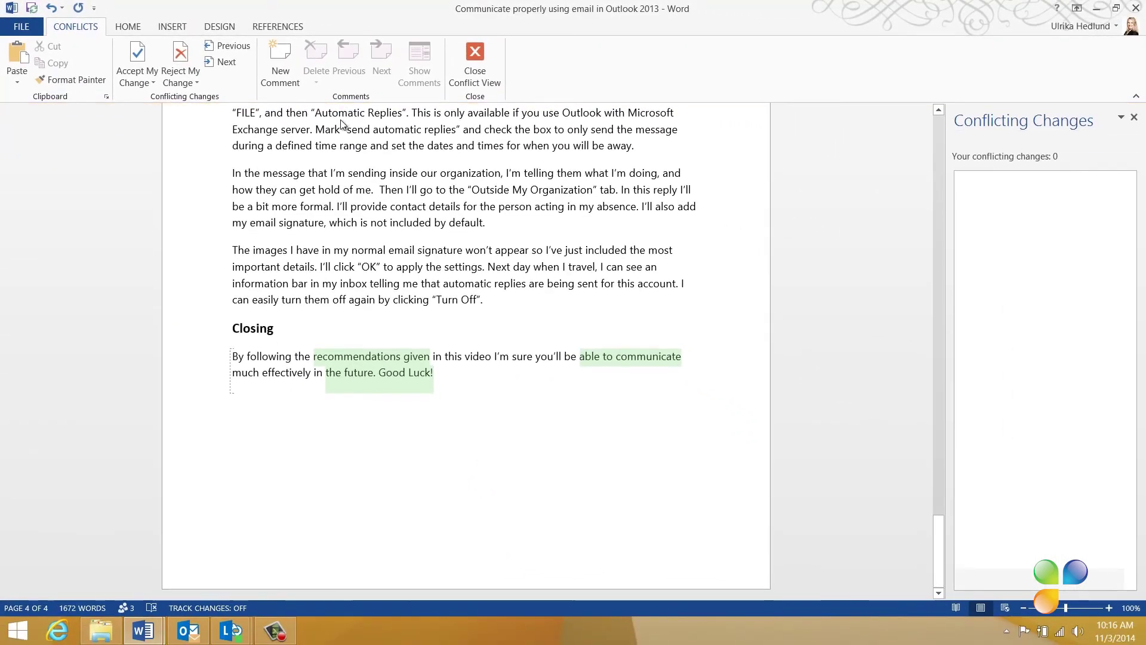
pyautogui.click(476, 76)
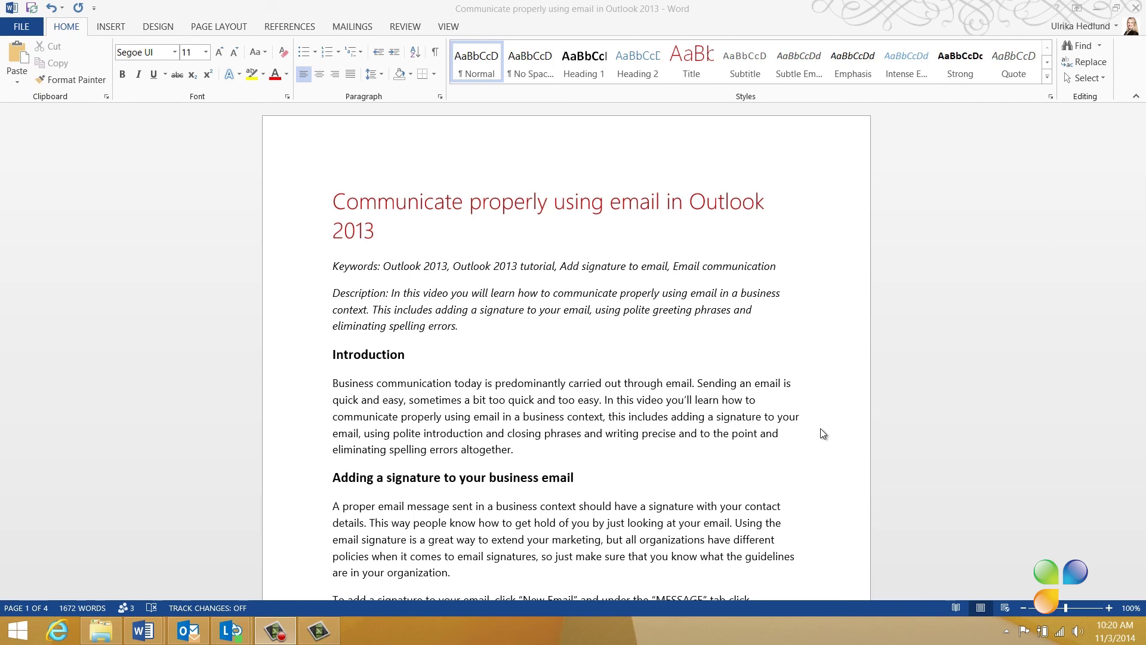
# Step: Refresh the server versions list and open version 1.0 from 9:57 AM read-only
pyautogui.click(22, 26)
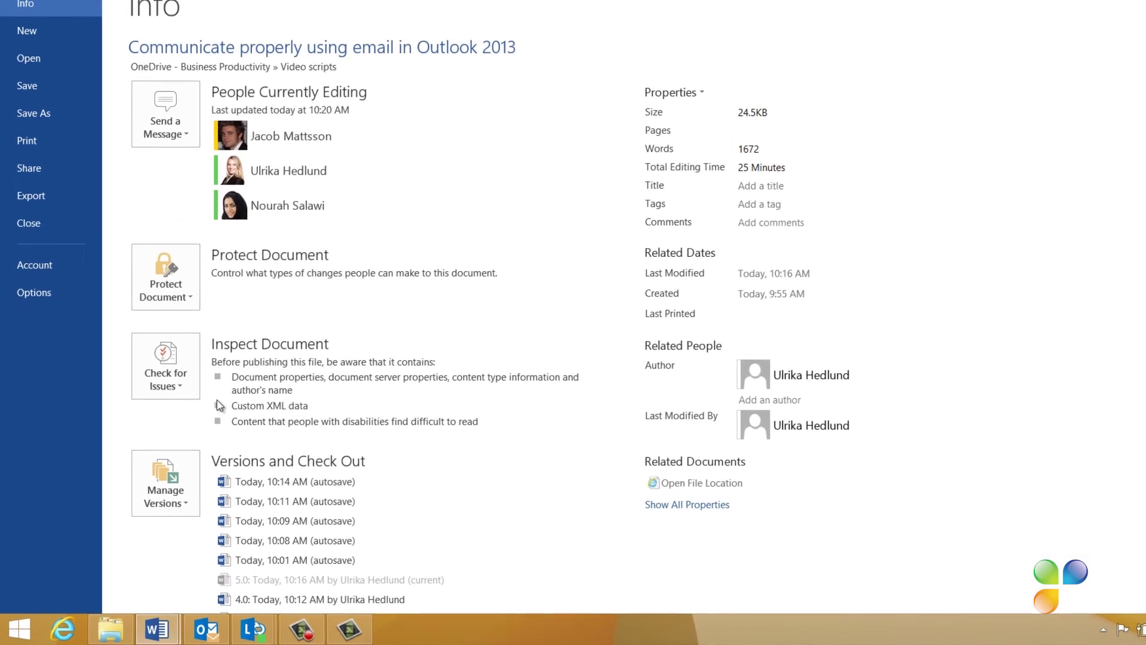
pyautogui.click(173, 486)
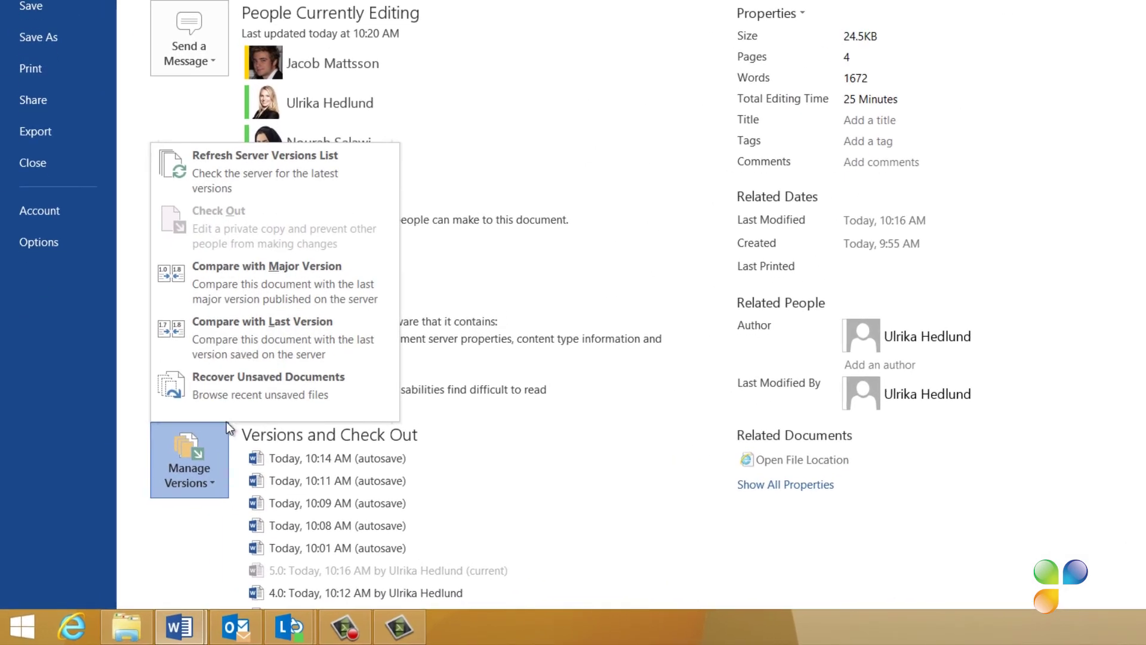
pyautogui.click(250, 161)
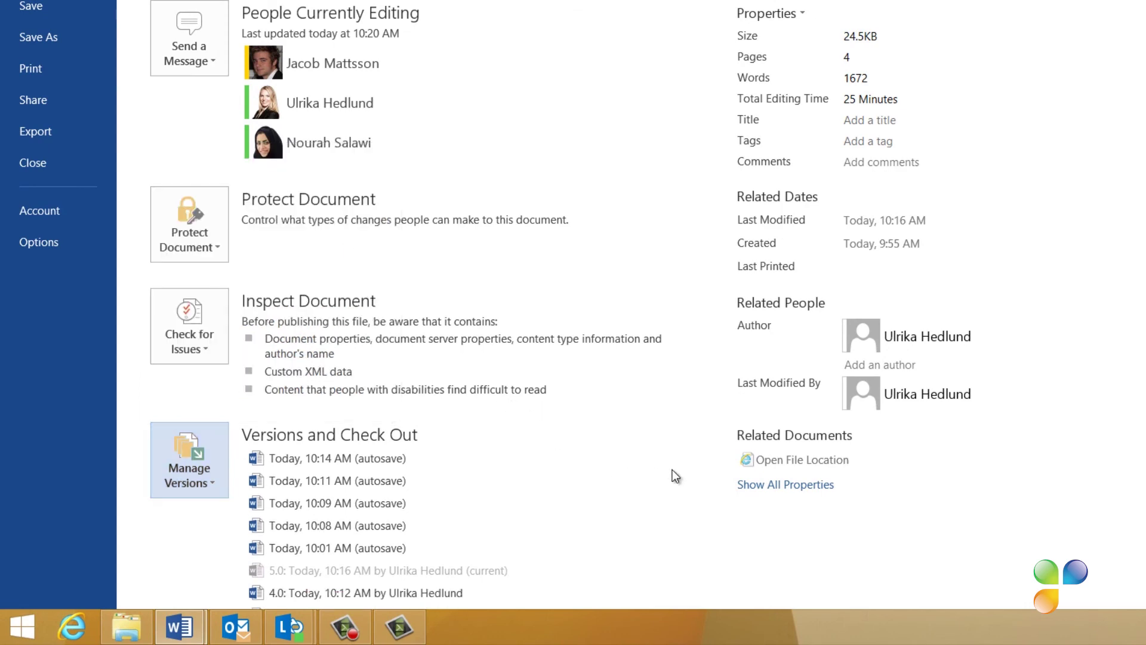
pyautogui.scroll(-3, 672, 469)
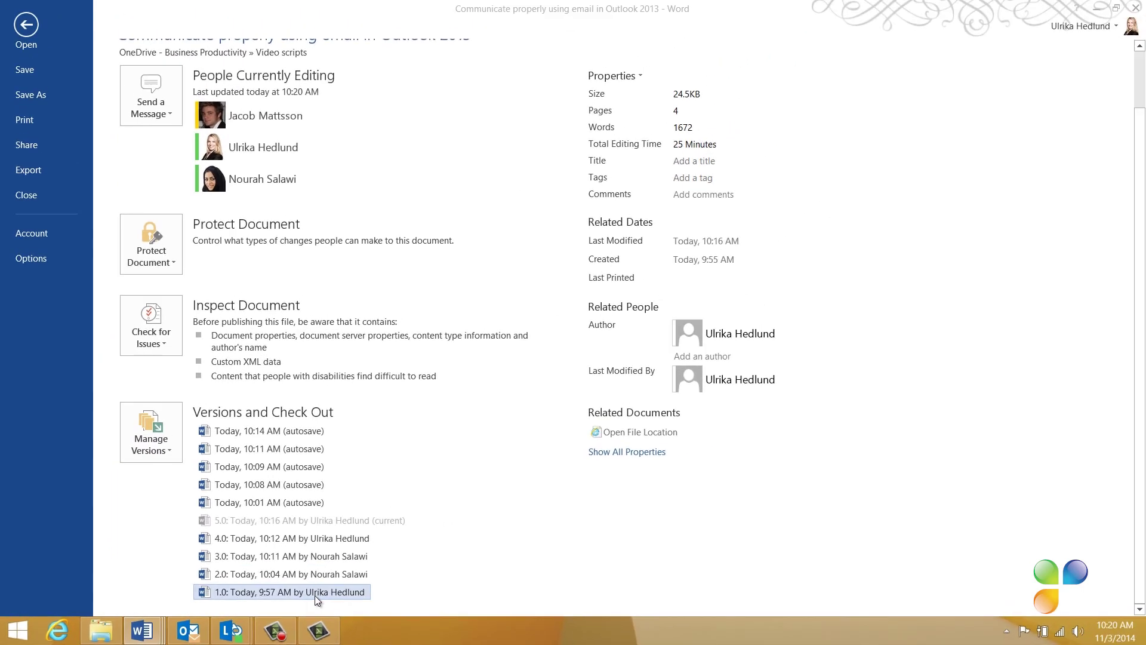
pyautogui.click(314, 592)
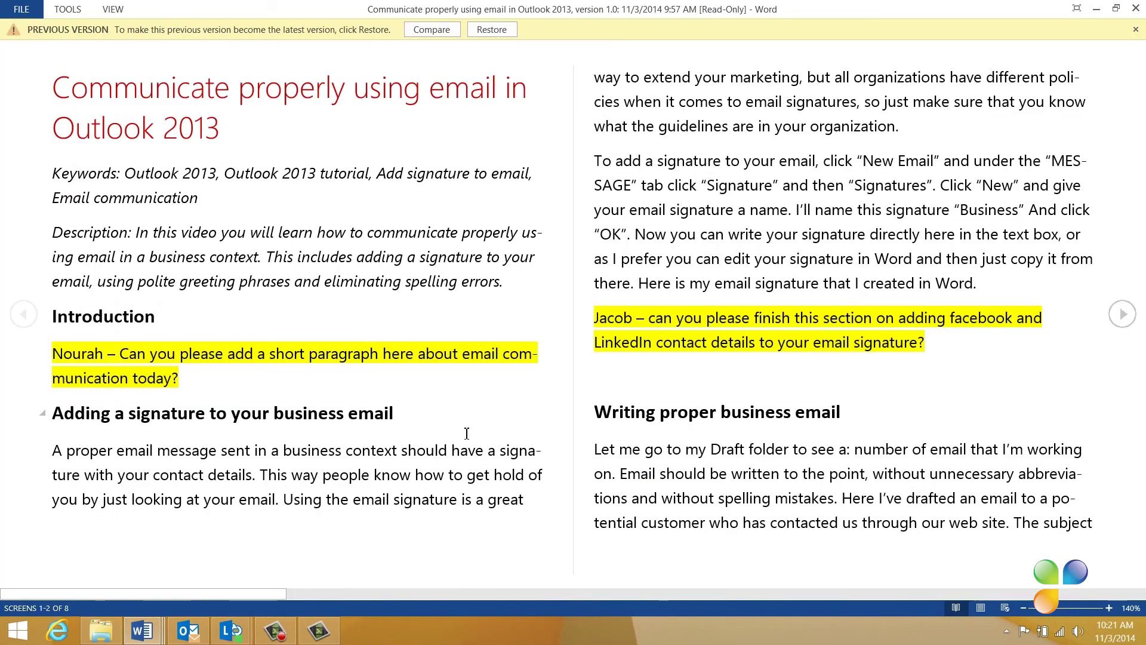
# Step: Switch version 1.0 to Edit Document view, then return to the current 1672-word draft
pyautogui.click(112, 9)
pyautogui.click(132, 31)
pyautogui.scroll(1, 849, 356)
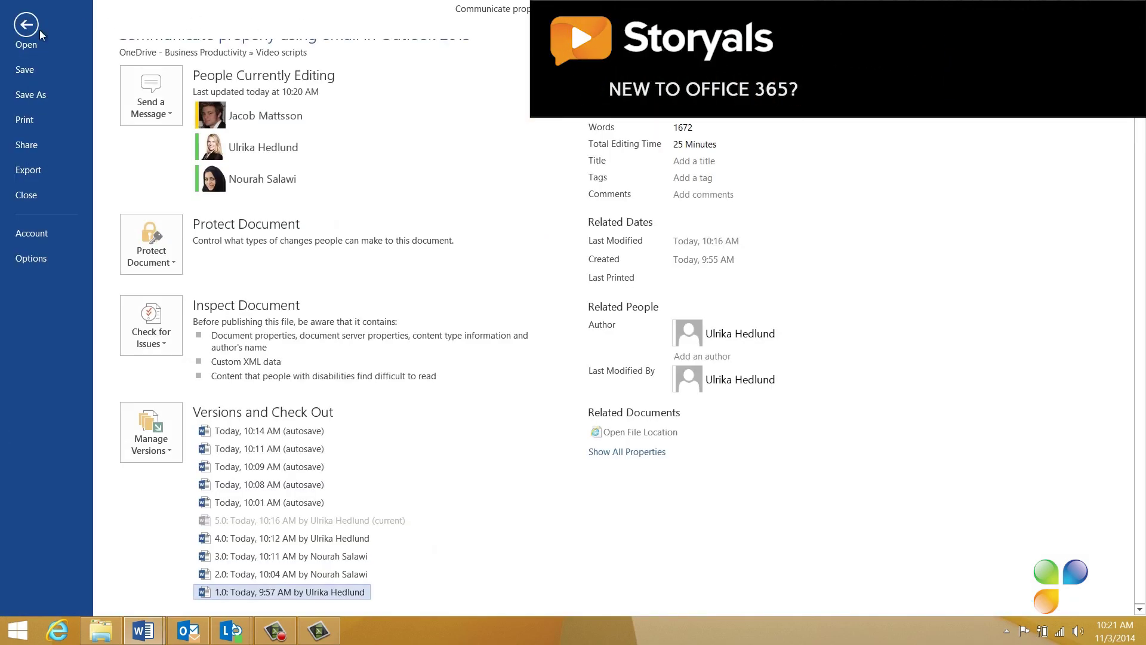
pyautogui.click(39, 33)
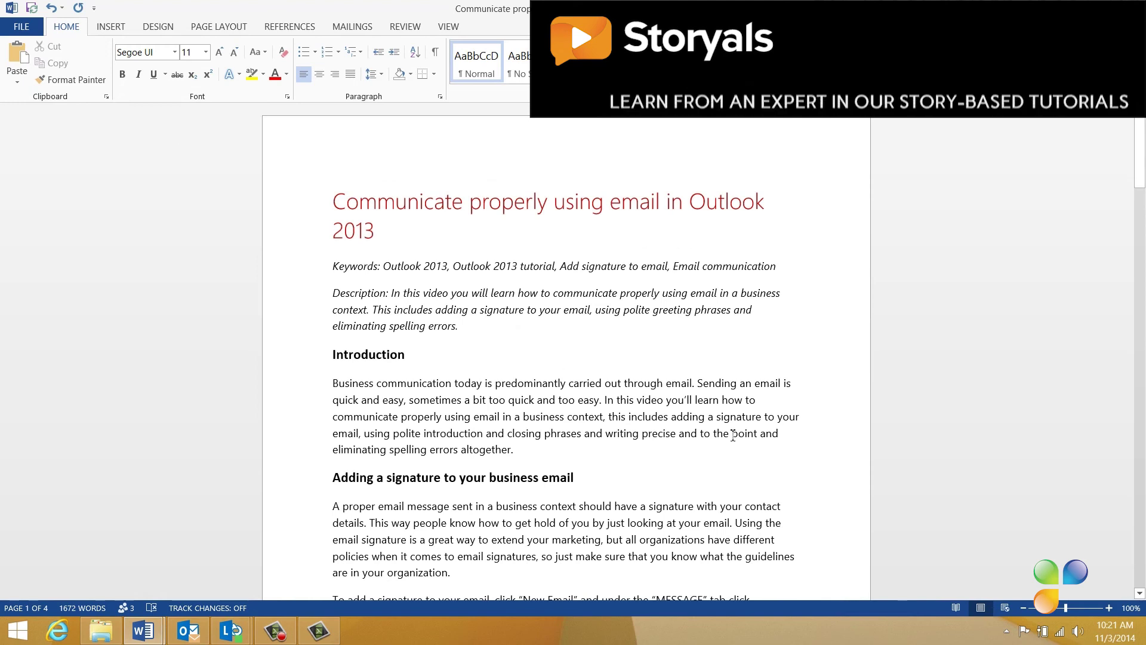